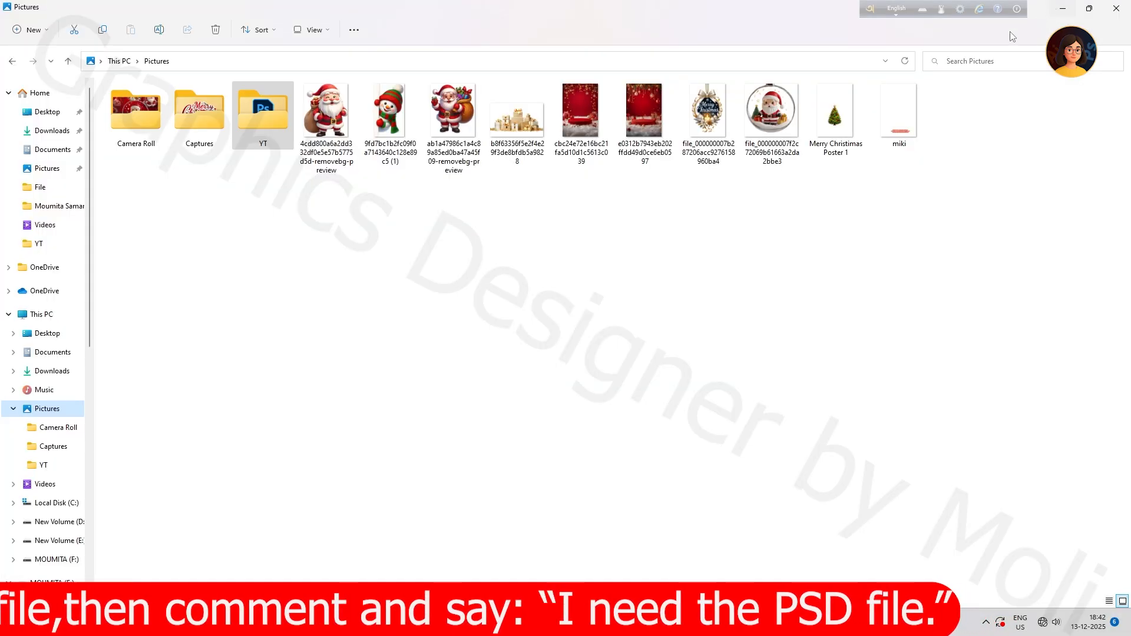
Step: Place the gold gift boxes image from the Pictures folder into the poster, scaled down in the lower-left corner of the artwork
{"action": "left_click", "coordinate": [517, 117]}
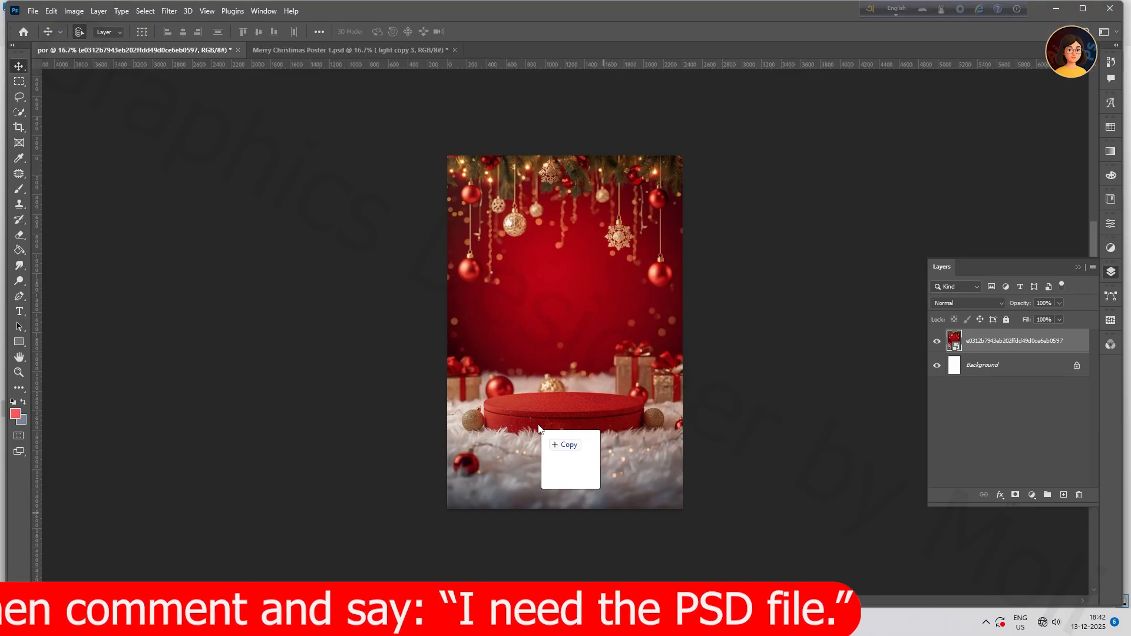
{"action": "left_click_drag", "start_coordinate": [538, 428], "coordinate": [525, 394]}
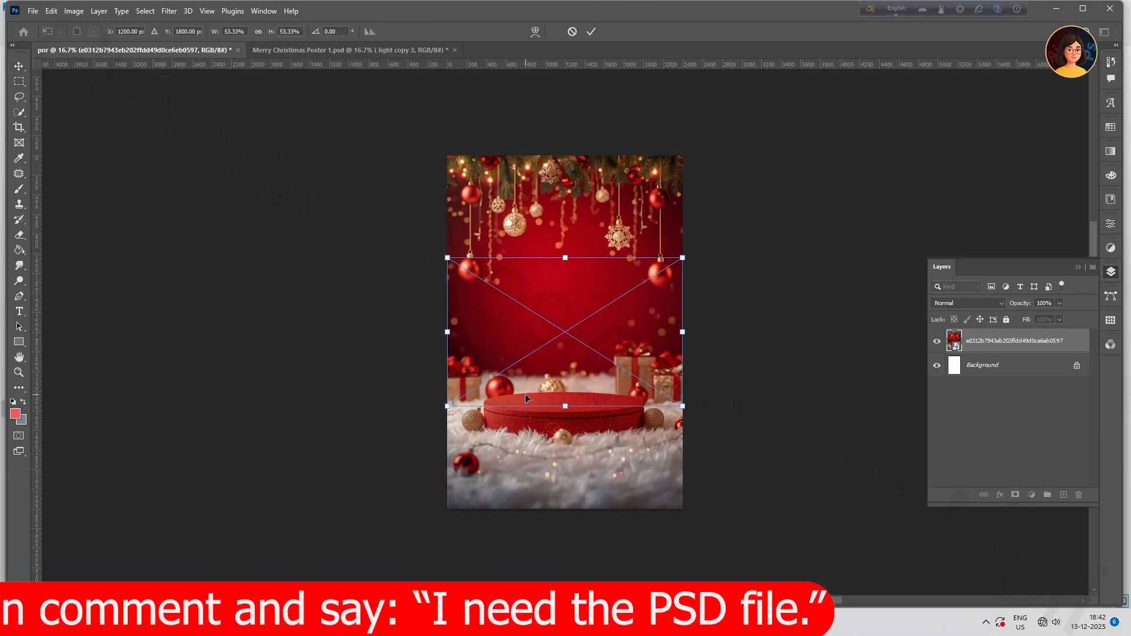
{"action": "left_click_drag", "start_coordinate": [595, 338], "coordinate": [502, 480]}
{"action": "left_click", "coordinate": [591, 31]}
{"action": "key", "text": "ctrl+t"}
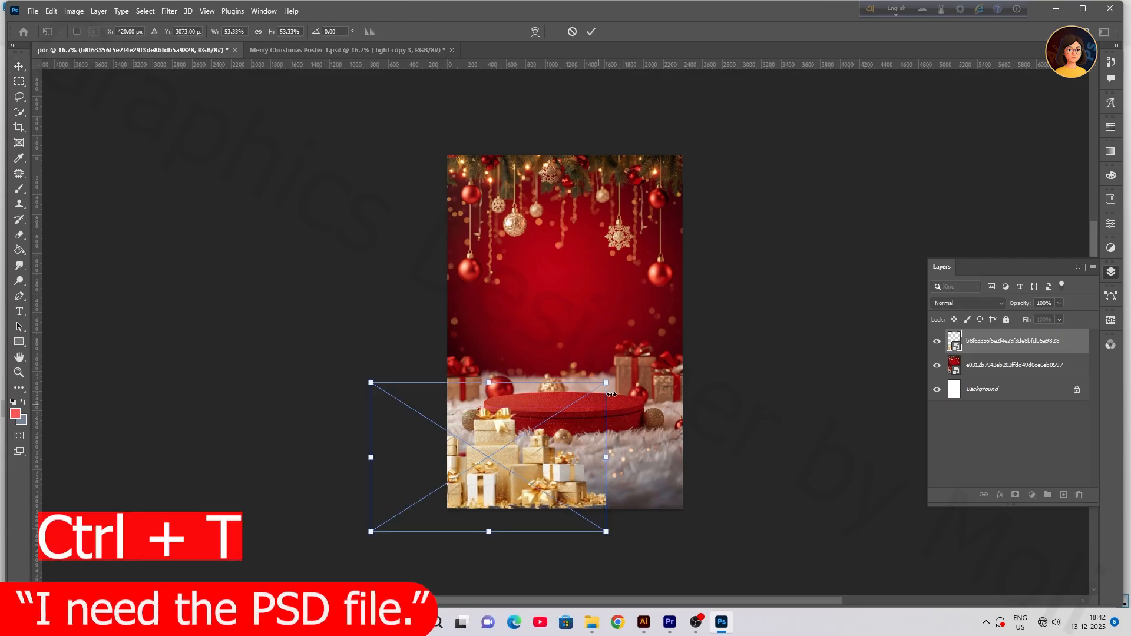
{"action": "left_click_drag", "start_coordinate": [606, 380], "coordinate": [589, 416]}
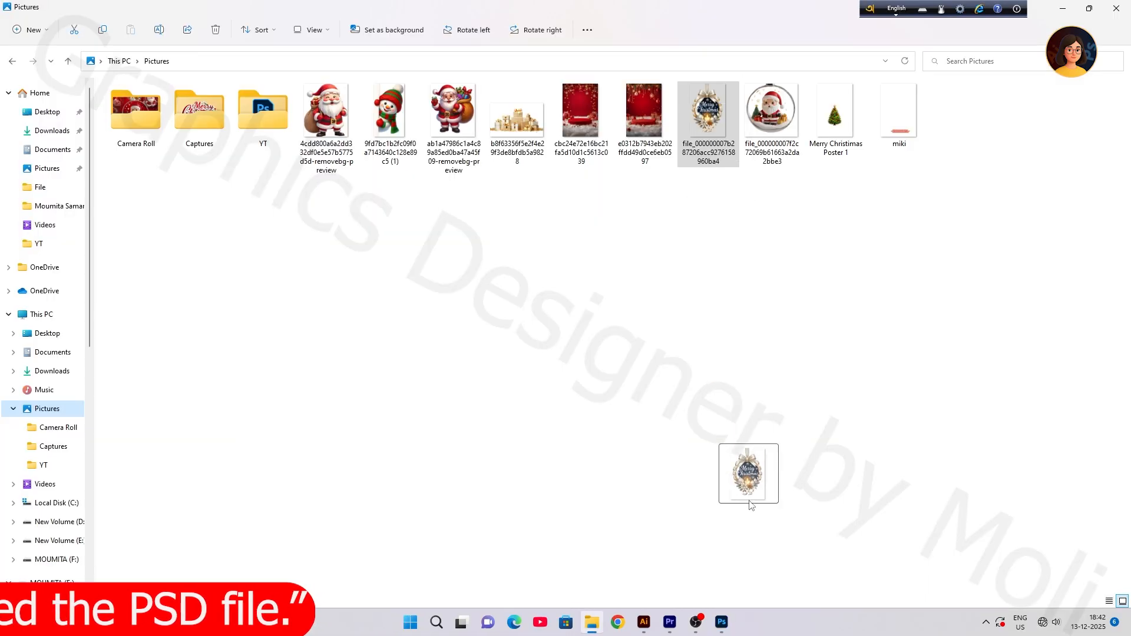
Step: Place the Merry Christmas ornament image from the Pictures folder, scaled down and centred along the poster's upper edge
{"action": "left_click_drag", "start_coordinate": [751, 504], "coordinate": [541, 203]}
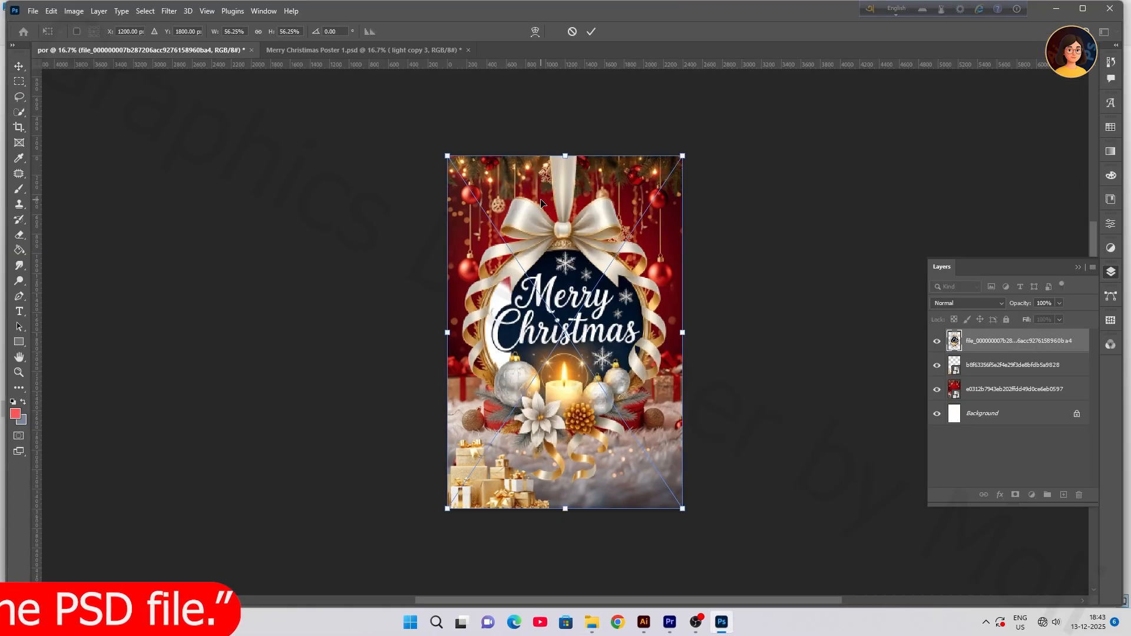
{"action": "left_click_drag", "start_coordinate": [585, 361], "coordinate": [584, 221]}
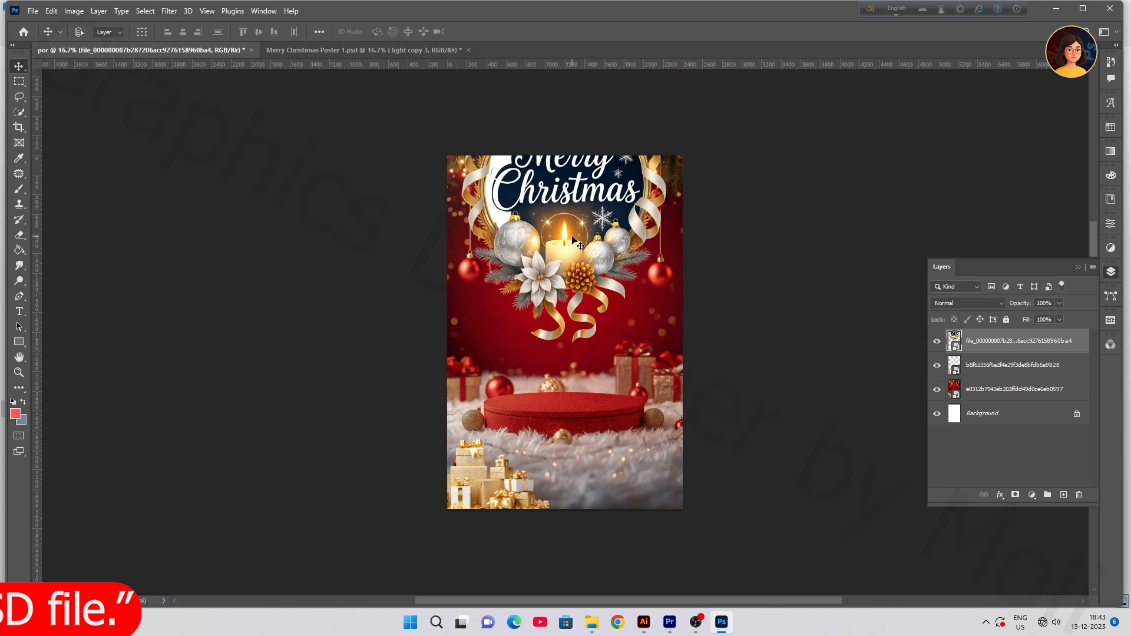
{"action": "left_click_drag", "start_coordinate": [683, 368], "coordinate": [627, 285]}
{"action": "left_click_drag", "start_coordinate": [598, 222], "coordinate": [598, 238]}
{"action": "left_click", "coordinate": [591, 31]}
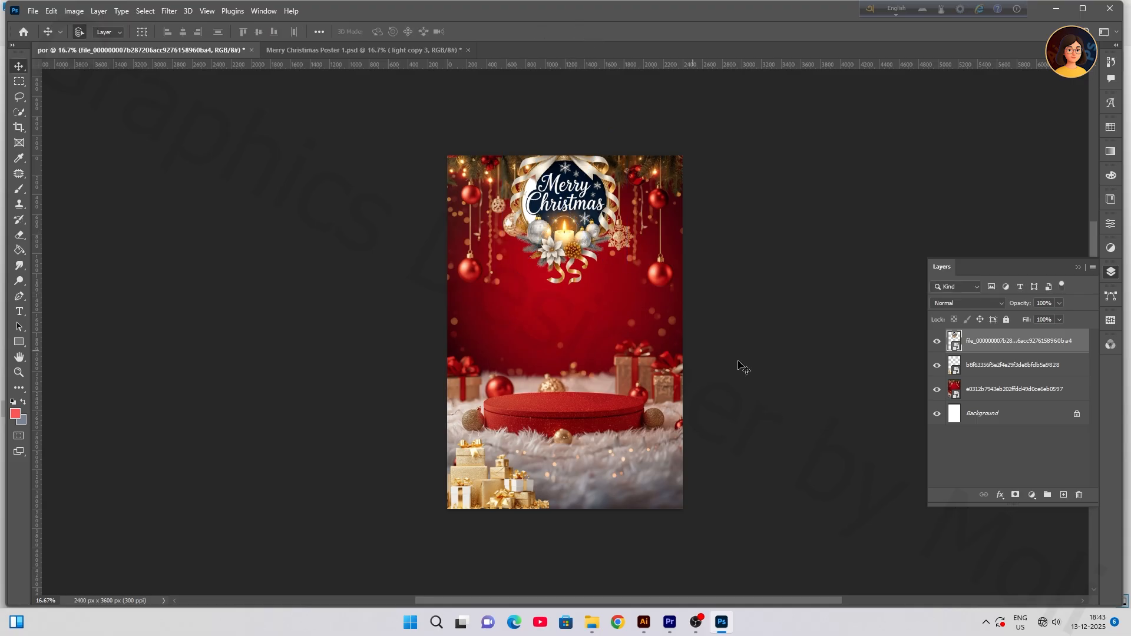
Step: Bring the Santa globe from Merry Christmas Poster 1.psd onto the poster above the red podium and add a blank layer beneath it
{"action": "left_click", "coordinate": [369, 51]}
{"action": "scroll", "coordinate": [990, 412], "scroll_direction": "up", "scroll_amount": 5}
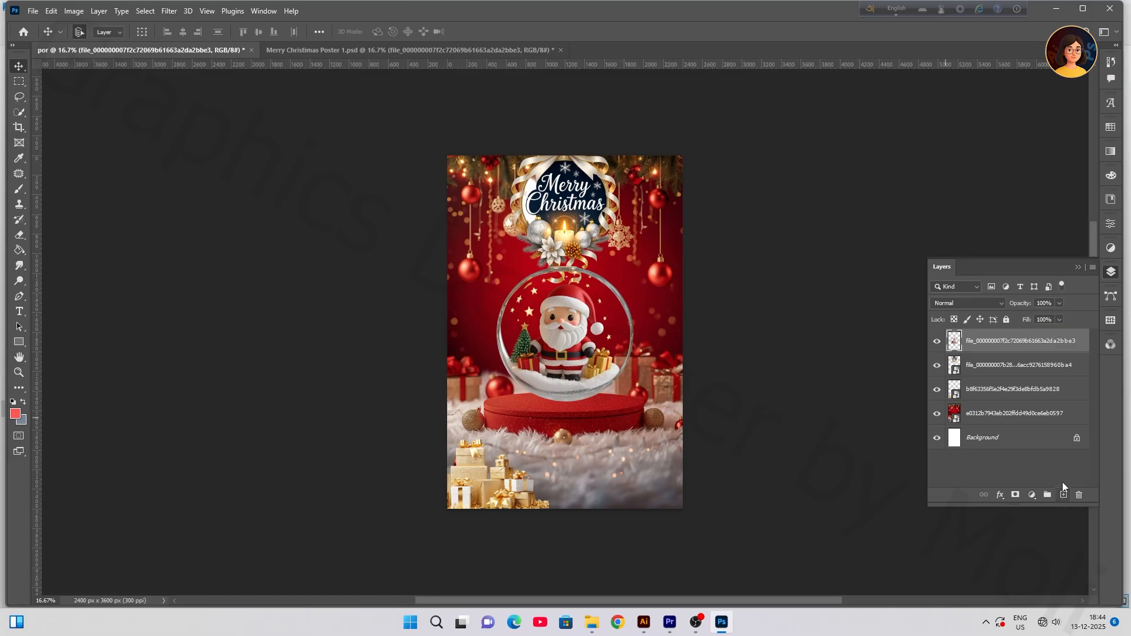
{"action": "left_click", "coordinate": [1063, 495], "text": "ctrl"}
{"action": "key", "text": "m"}
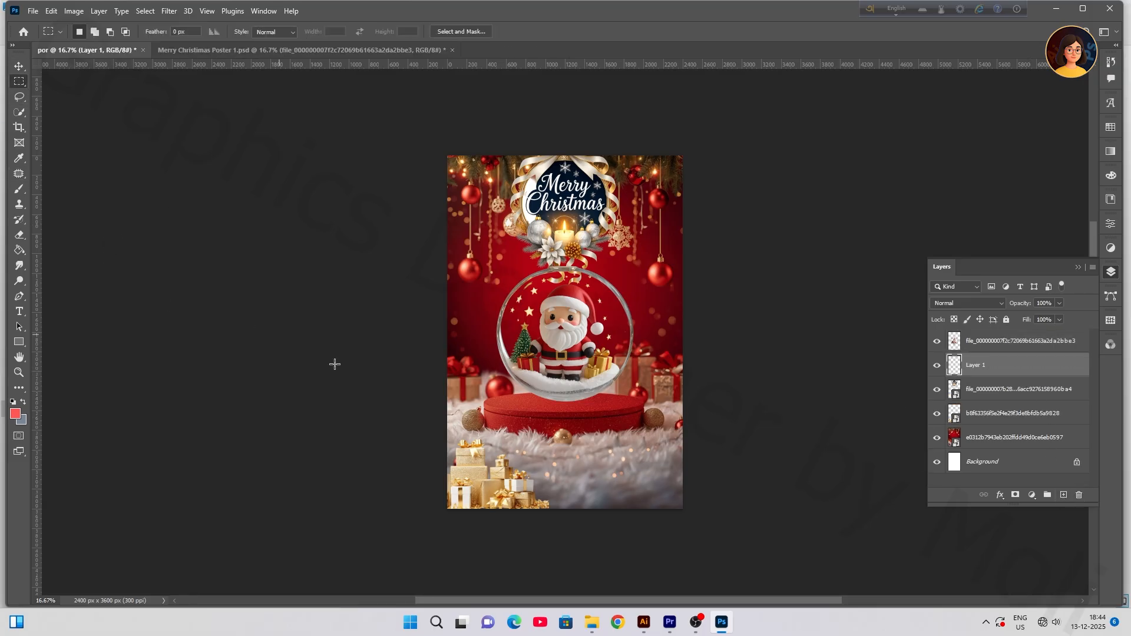
Step: Fill a wide rectangular selection beneath the Santa globe with dark red on the blank layer, then deselect
{"action": "left_click_drag", "start_coordinate": [524, 388], "coordinate": [618, 406]}
{"action": "left_click", "coordinate": [16, 415]}
{"action": "left_click", "coordinate": [976, 297]}
{"action": "key", "text": "alt+BackSpace"}
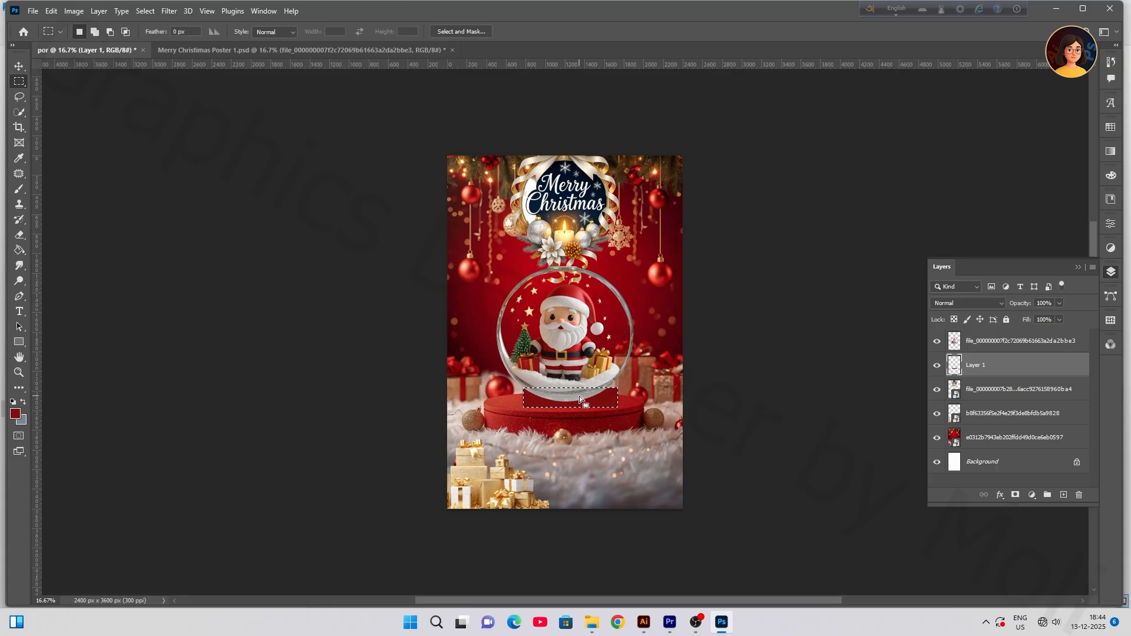
{"action": "key", "text": "ctrl+d"}
{"action": "left_click", "coordinate": [21, 68]}
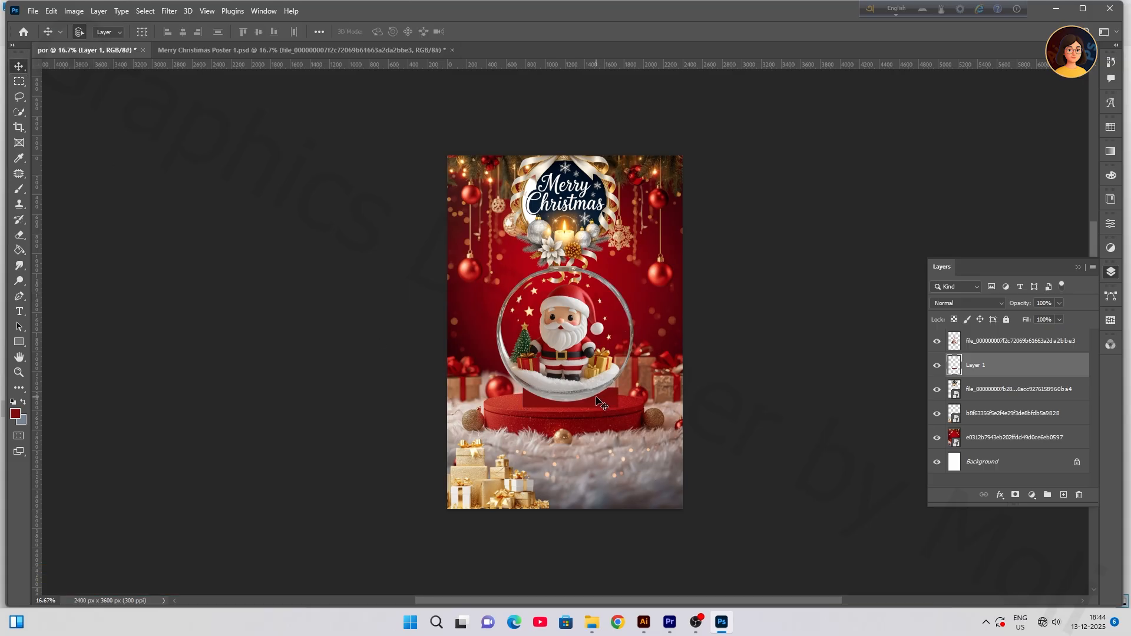
Step: Soften the dark red rectangle with a Gaussian Blur of 33.2 pixels
{"action": "left_click", "coordinate": [169, 10]}
{"action": "mouse_move", "coordinate": [177, 159]}
{"action": "left_click", "coordinate": [345, 208]}
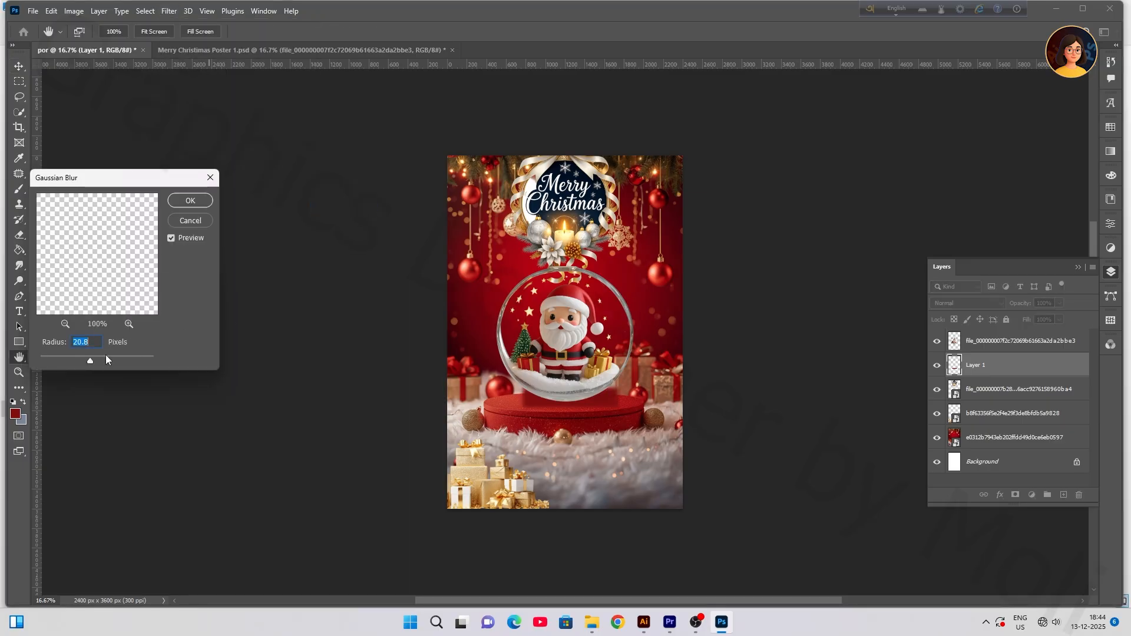
{"action": "left_click", "coordinate": [95, 364]}
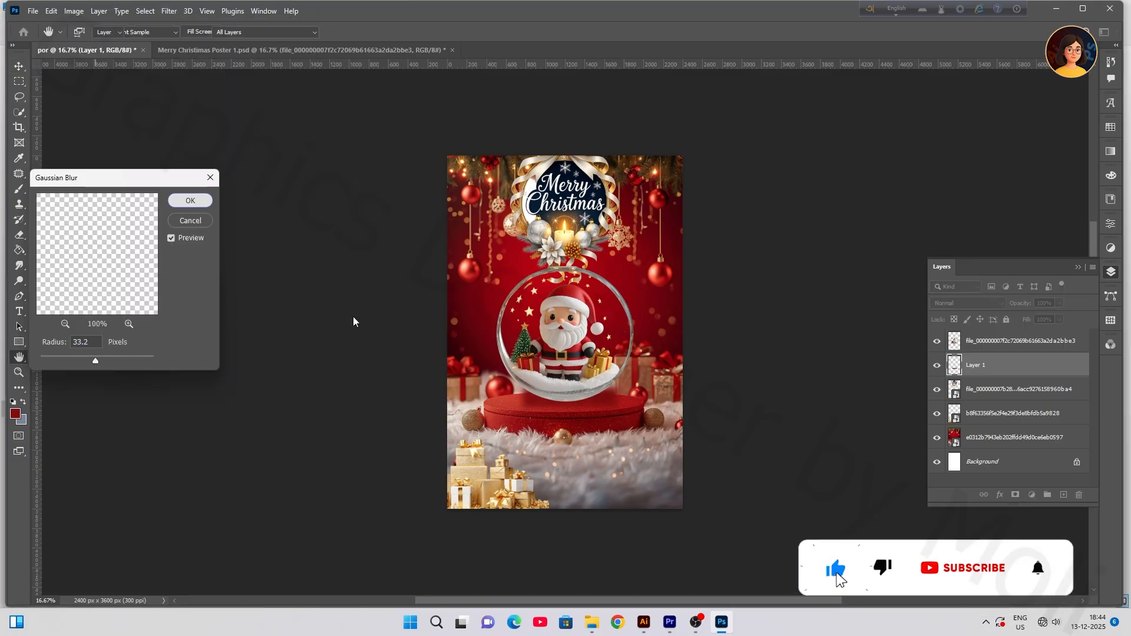
{"action": "key", "text": "Return"}
Step: Resize the blurred shadow to about 1185 by 250 px over the podium top and set its blend mode to Multiply
{"action": "key", "text": "ctrl+t"}
{"action": "left_click_drag", "start_coordinate": [576, 375], "coordinate": [628, 407]}
{"action": "left_click_drag", "start_coordinate": [514, 403], "coordinate": [572, 392]}
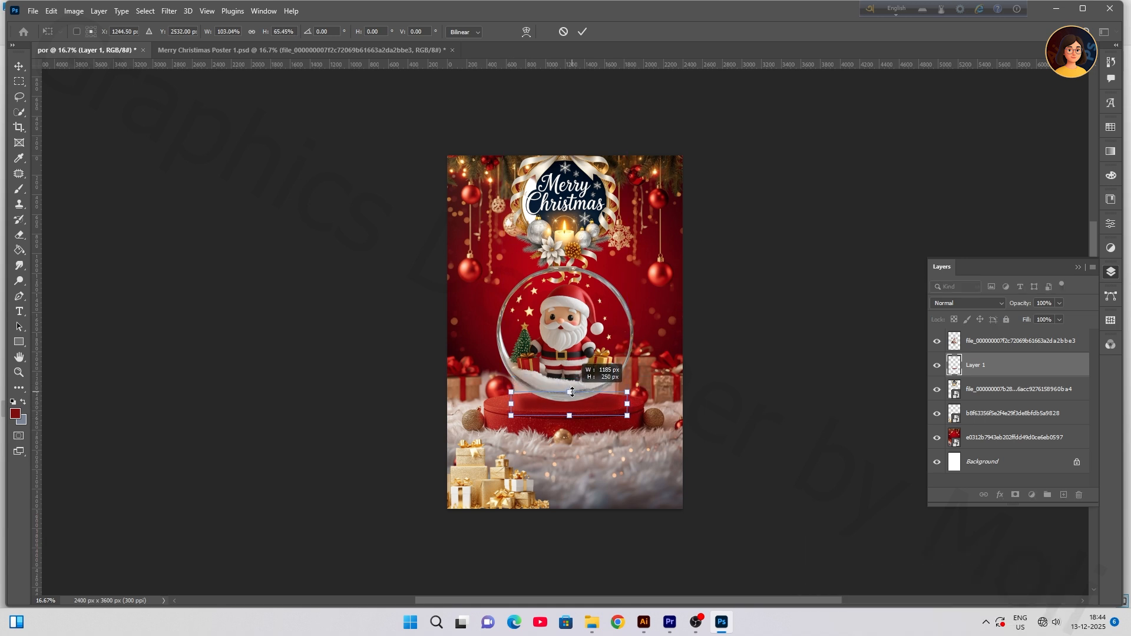
{"action": "left_click", "coordinate": [582, 31]}
{"action": "left_click", "coordinate": [995, 303]}
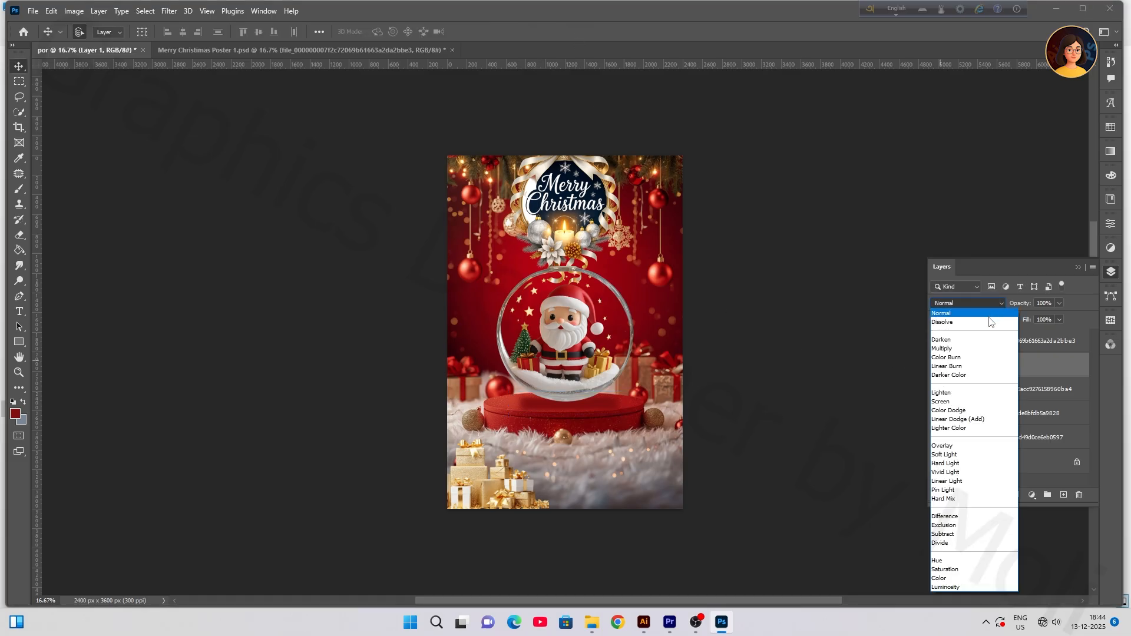
{"action": "left_click", "coordinate": [965, 349]}
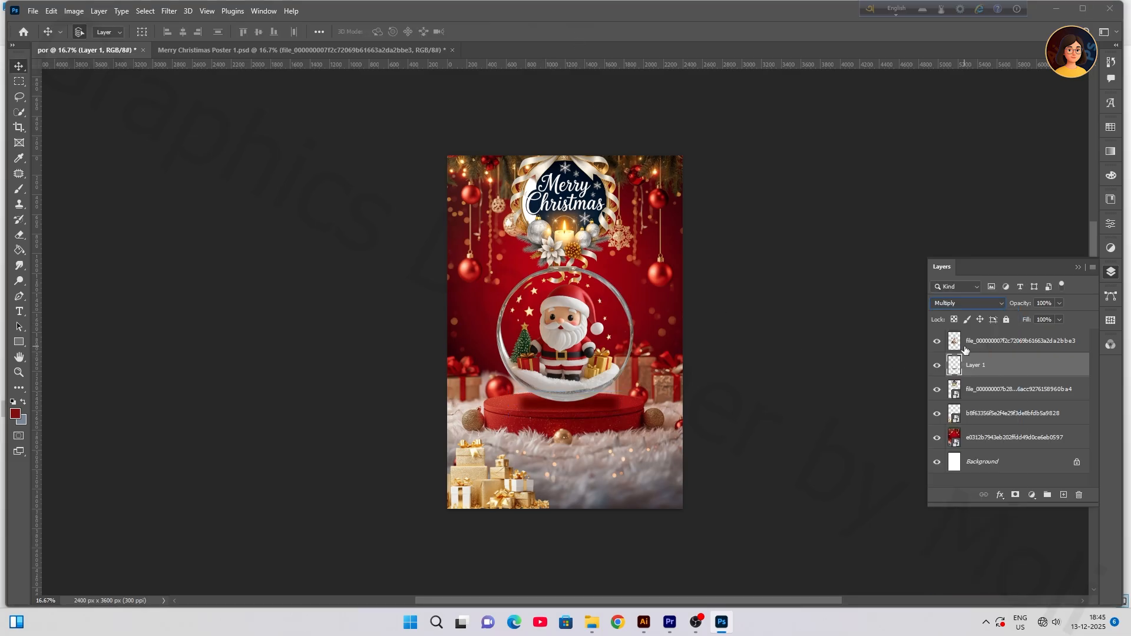
Step: Warp the podium shadow, pulling its lower corners outward and its upper-left corner slightly up
{"action": "key", "text": "ctrl+t"}
{"action": "right_click", "coordinate": [548, 409]}
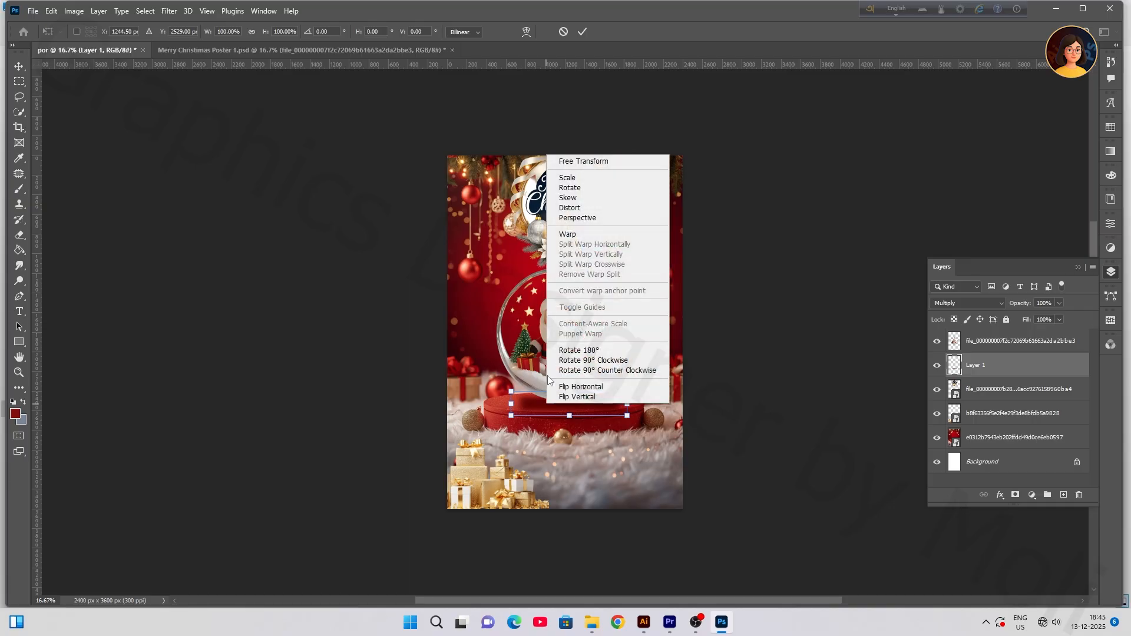
{"action": "left_click", "coordinate": [570, 235]}
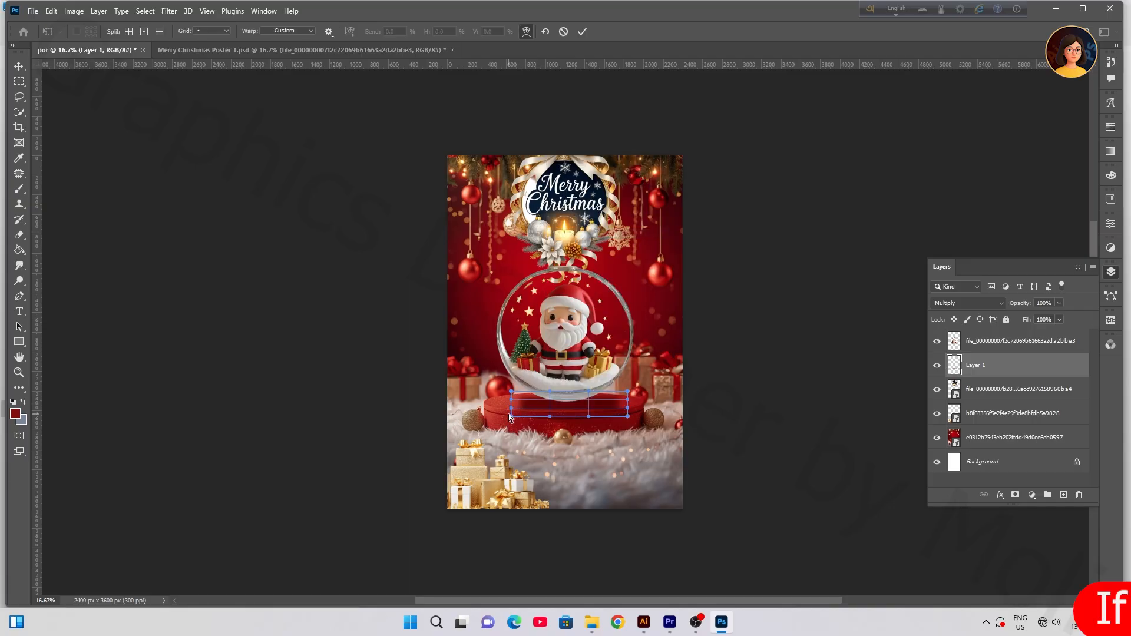
{"action": "left_click_drag", "start_coordinate": [501, 426], "coordinate": [501, 424]}
{"action": "left_click_drag", "start_coordinate": [627, 418], "coordinate": [626, 394]}
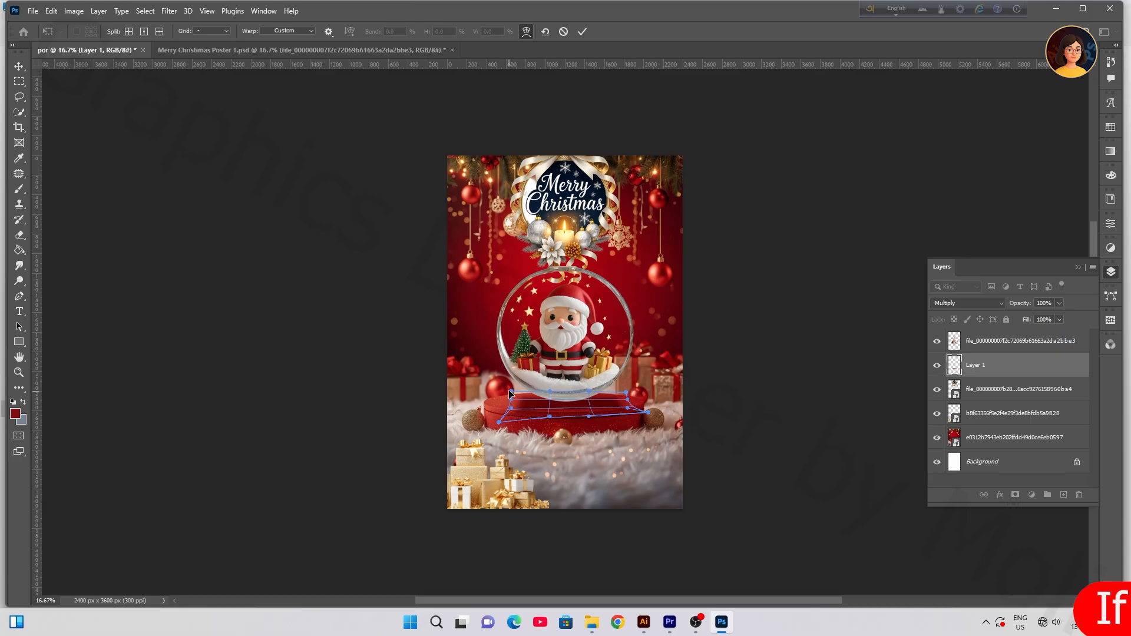
{"action": "left_click_drag", "start_coordinate": [511, 394], "coordinate": [510, 388]}
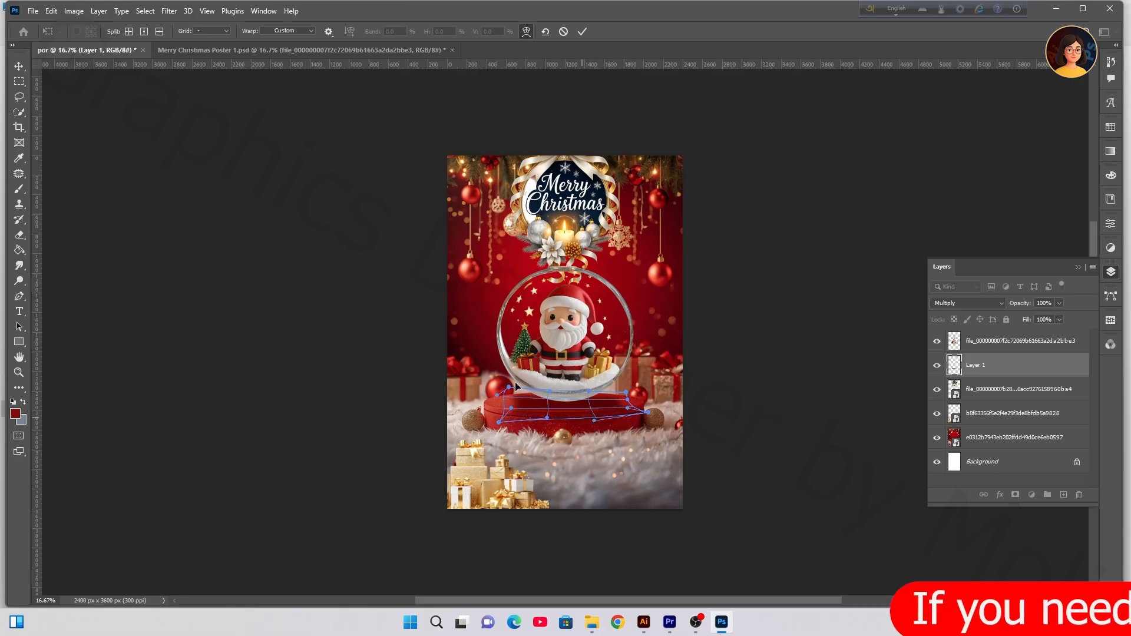
{"action": "left_click", "coordinate": [582, 33]}
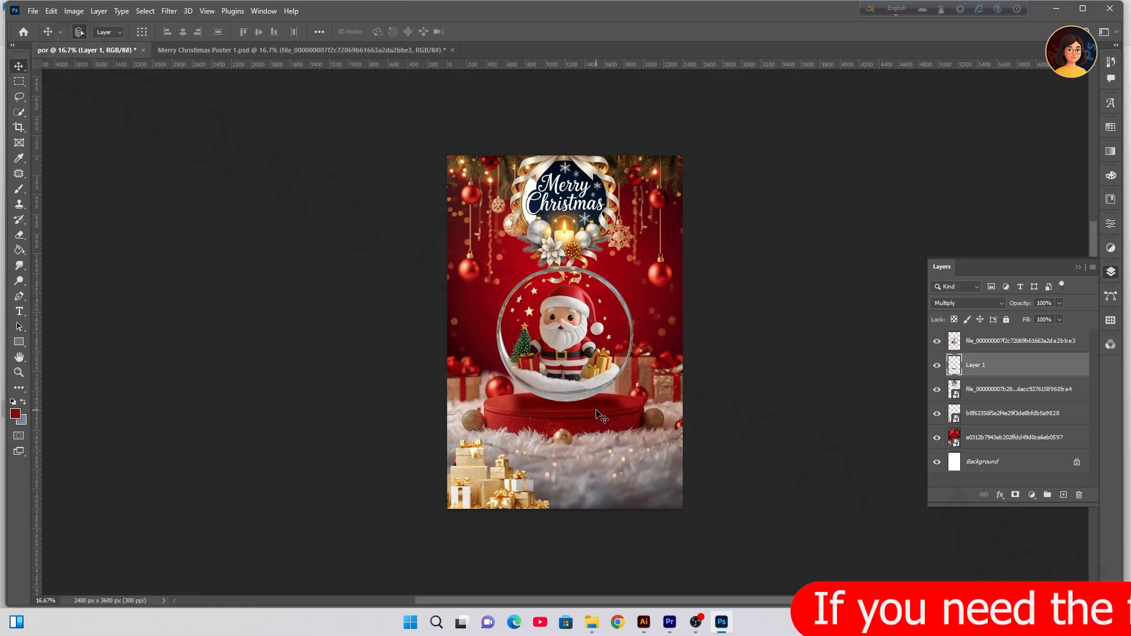
Step: Draw a circular selection over the Santa globe on a new topmost layer, fill it with dark red, and deselect
{"action": "scroll", "coordinate": [599, 415], "scroll_direction": "up", "scroll_amount": 1}
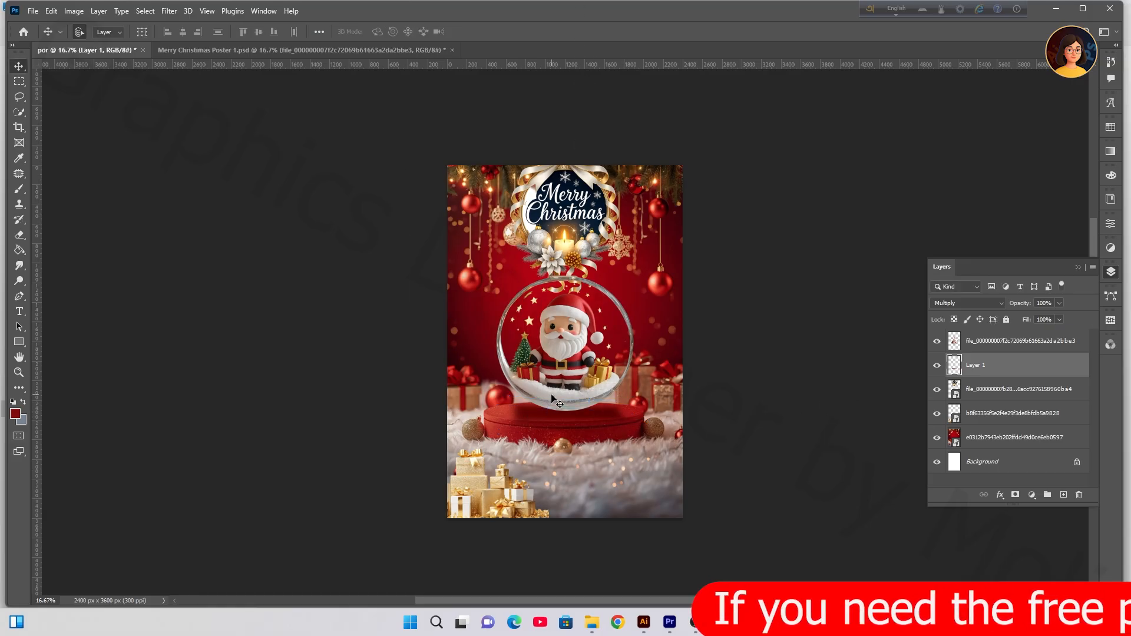
{"action": "left_click", "coordinate": [1006, 350]}
{"action": "left_click", "coordinate": [1063, 495]}
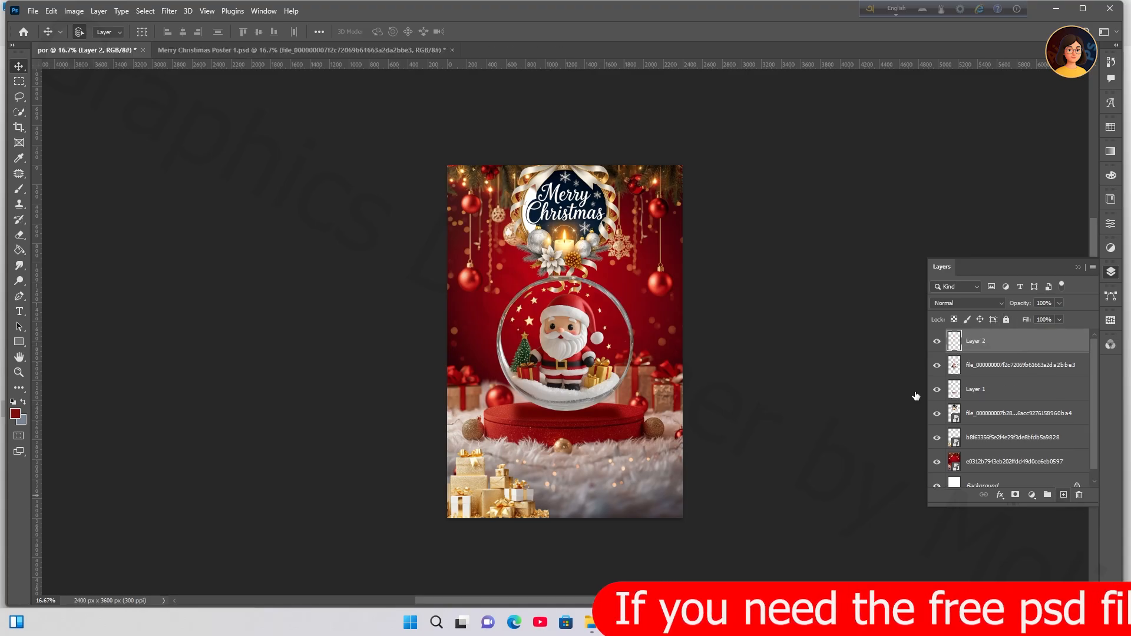
{"action": "right_click", "coordinate": [19, 82]}
{"action": "left_click", "coordinate": [58, 93]}
{"action": "left_click_drag", "start_coordinate": [656, 305], "coordinate": [725, 385]}
{"action": "left_click_drag", "start_coordinate": [598, 311], "coordinate": [648, 379]}
{"action": "key", "text": "g"}
{"action": "left_click", "coordinate": [581, 321]}
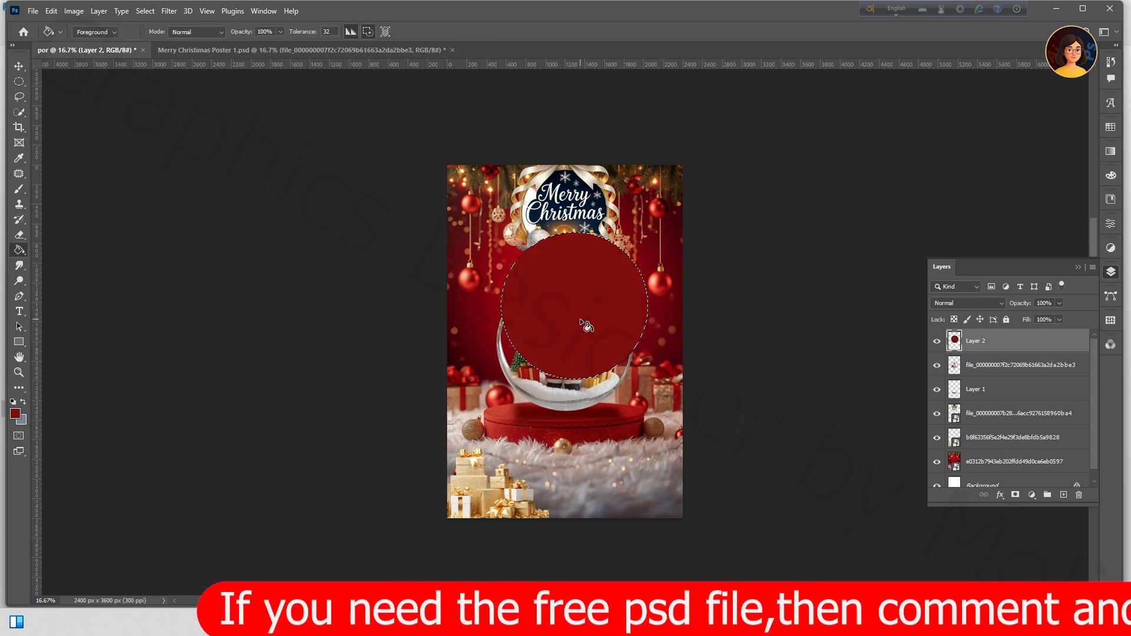
{"action": "key", "text": "ctrl+d"}
Step: Scale the dark red circle to 53.20% and place it near the poster's right edge, above and right of the globe
{"action": "left_click", "coordinate": [19, 66]}
{"action": "left_click_drag", "start_coordinate": [601, 320], "coordinate": [649, 285]}
{"action": "key", "text": "ctrl+t"}
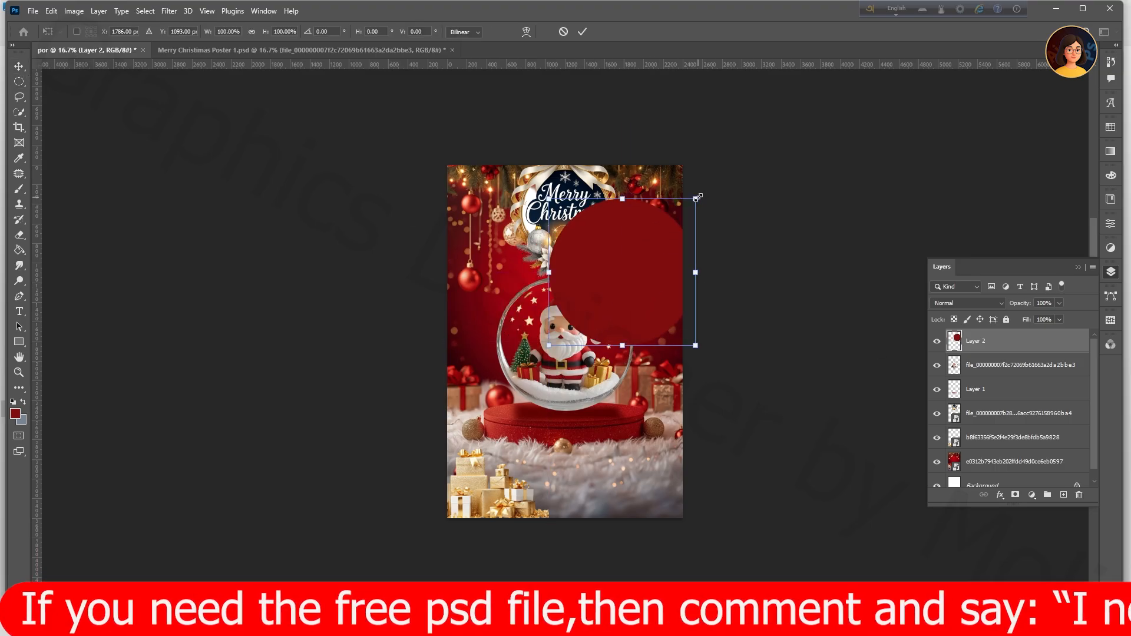
{"action": "left_click_drag", "start_coordinate": [695, 199], "coordinate": [661, 233]}
{"action": "left_click_drag", "start_coordinate": [636, 270], "coordinate": [652, 265]}
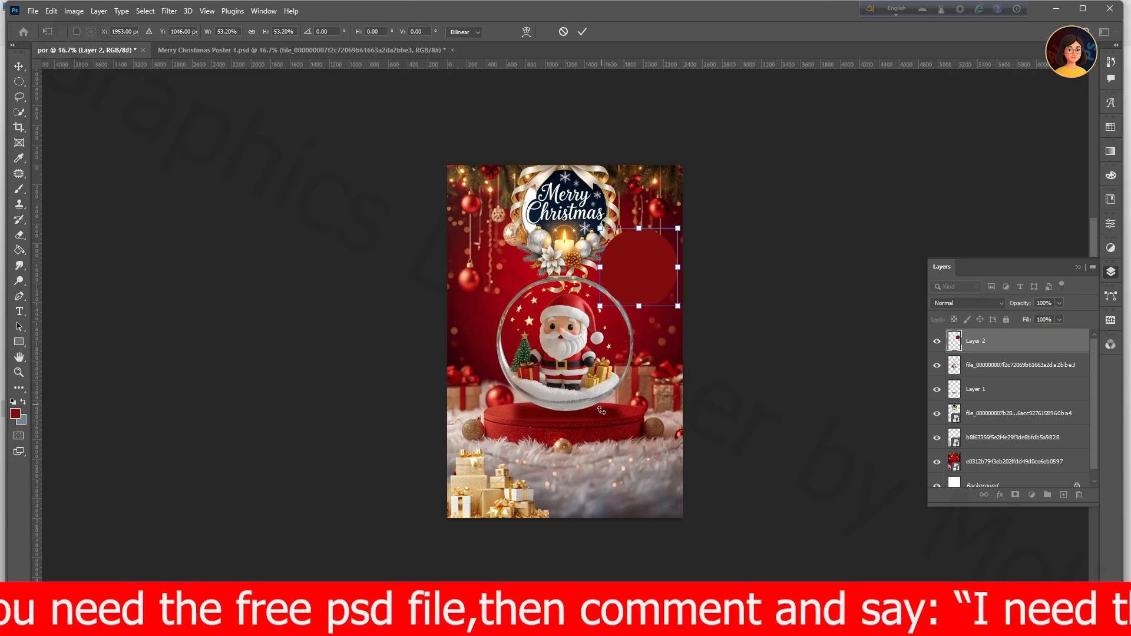
{"action": "left_click", "coordinate": [582, 32]}
Step: Scale the Santa globe down to 92.29% and lower it slightly onto the podium
{"action": "left_click", "coordinate": [598, 392]}
{"action": "key", "text": "ctrl+t"}
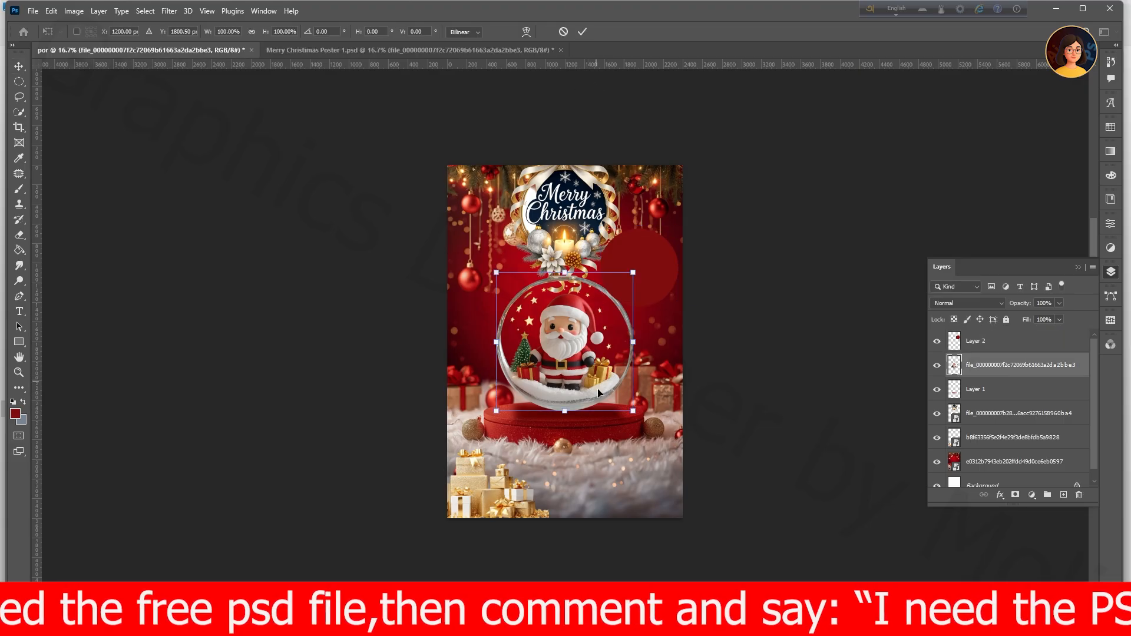
{"action": "left_click_drag", "start_coordinate": [632, 411], "coordinate": [628, 406]}
{"action": "left_click_drag", "start_coordinate": [603, 369], "coordinate": [603, 377]}
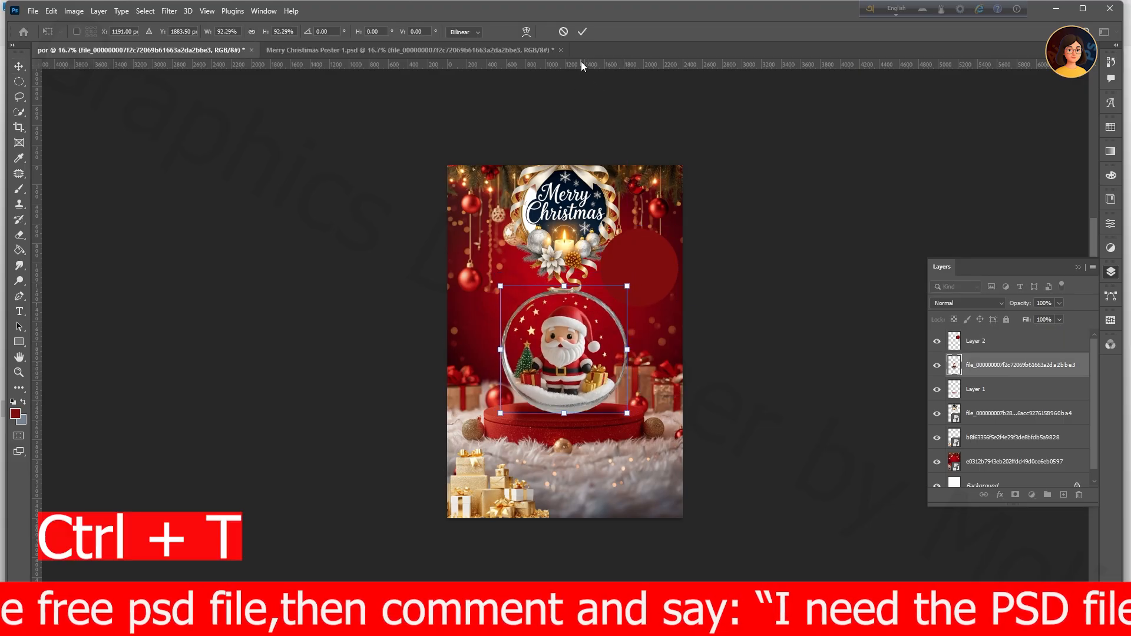
{"action": "left_click", "coordinate": [582, 32]}
Step: Shift the Merry Christmas ornament and Santa globe slightly left, and enlarge the globe to about 1392 by 1411 px above the podium
{"action": "left_click_drag", "start_coordinate": [577, 219], "coordinate": [570, 220]}
{"action": "mouse_move", "coordinate": [570, 389]}
{"action": "left_mouse_down"}
{"action": "mouse_move", "coordinate": [564, 376]}
{"action": "mouse_move", "coordinate": [575, 404]}
{"action": "left_mouse_up"}
{"action": "key", "text": "ctrl+t"}
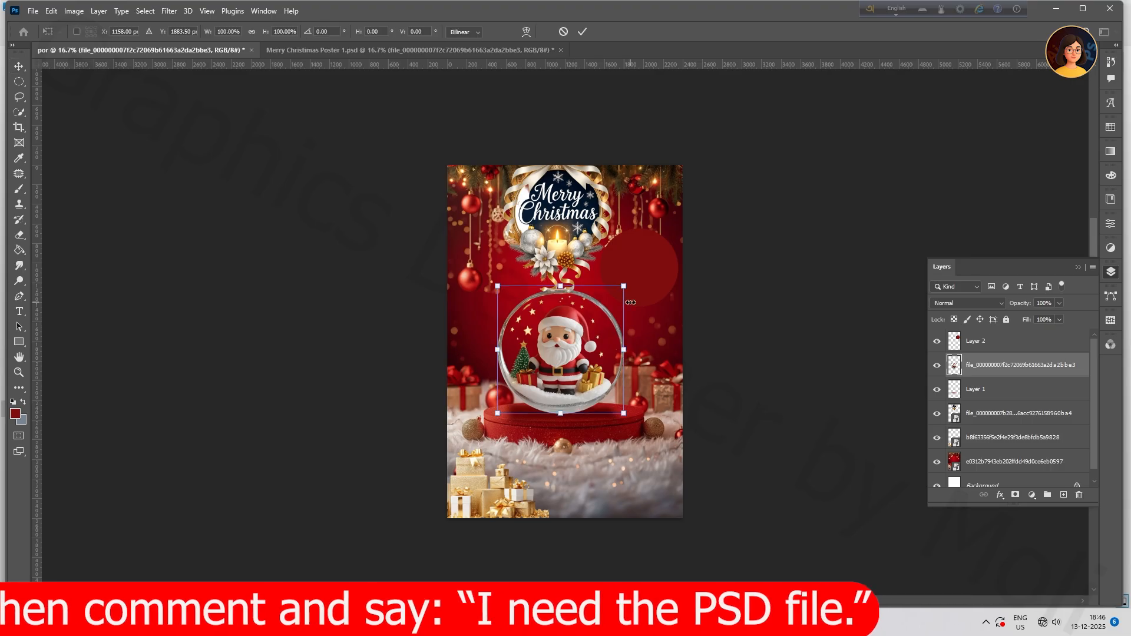
{"action": "left_click_drag", "start_coordinate": [624, 287], "coordinate": [635, 276]}
{"action": "left_click_drag", "start_coordinate": [601, 378], "coordinate": [599, 368]}
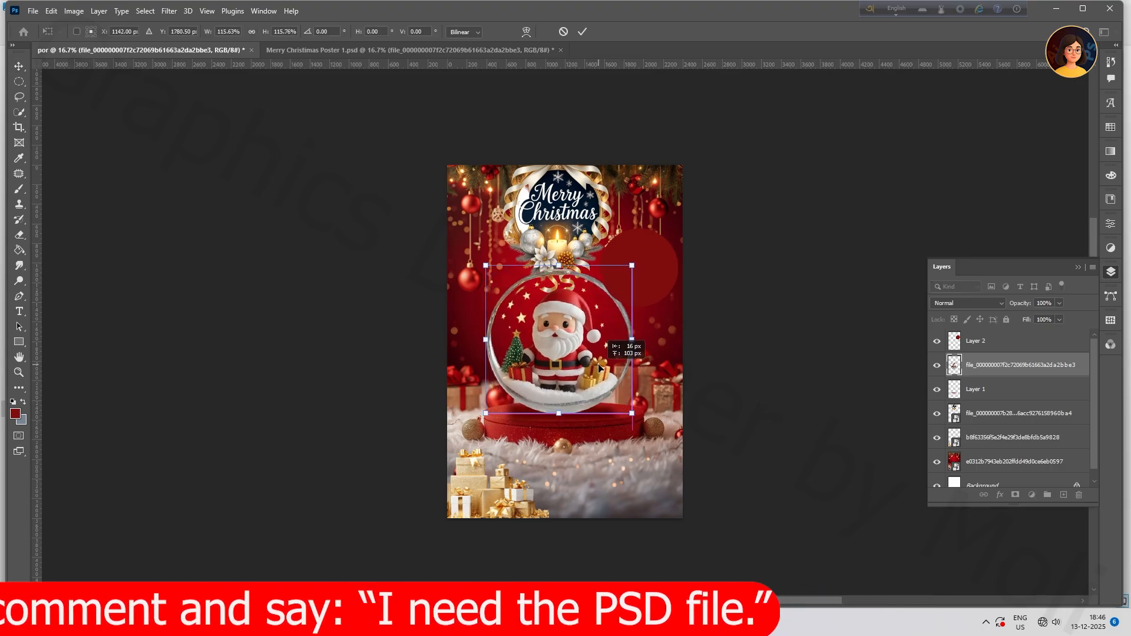
{"action": "left_click_drag", "start_coordinate": [639, 261], "coordinate": [630, 272]}
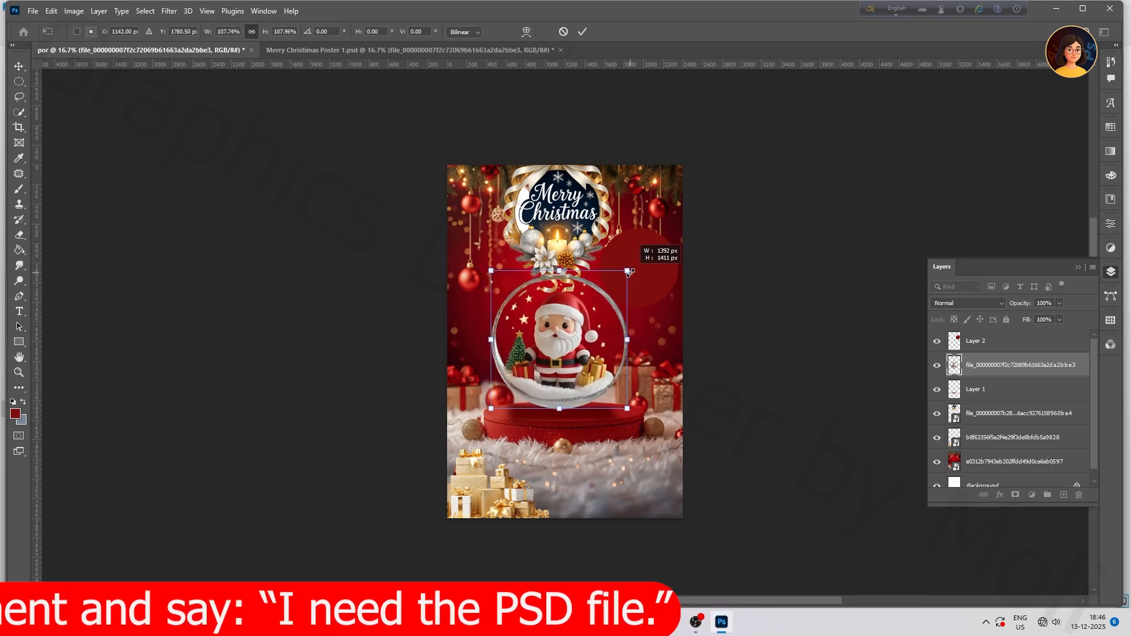
{"action": "left_click", "coordinate": [581, 31]}
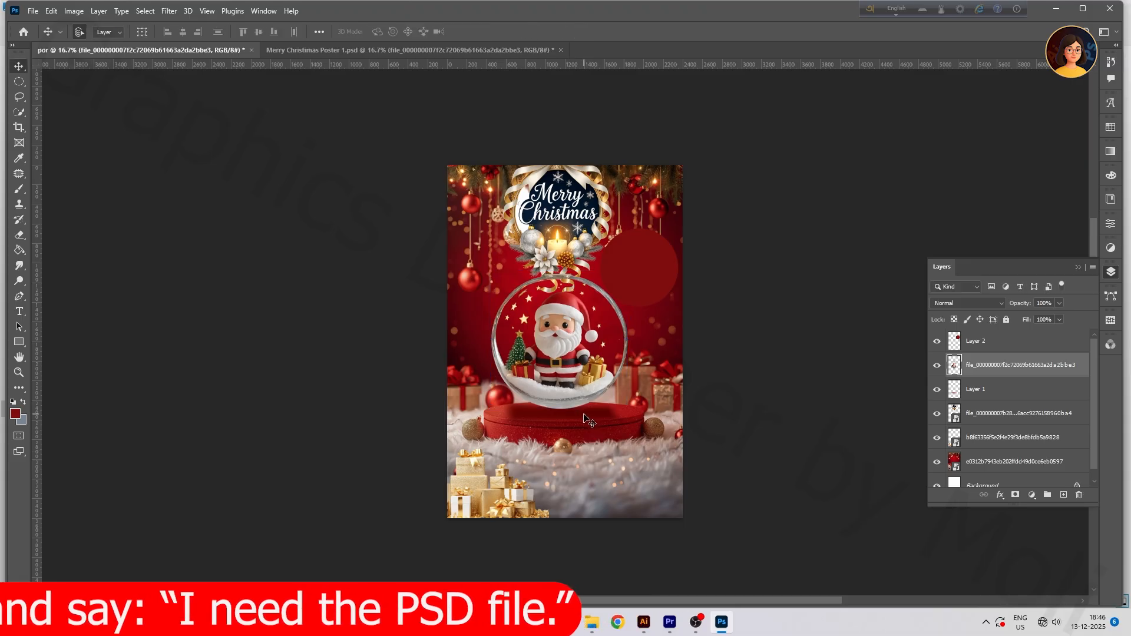
Step: Undo the deletion of the dark red circle and nudge it slightly up and right beside the Merry Christmas ornament
{"action": "left_click", "coordinate": [581, 416]}
{"action": "left_click_drag", "start_coordinate": [653, 255], "coordinate": [648, 262]}
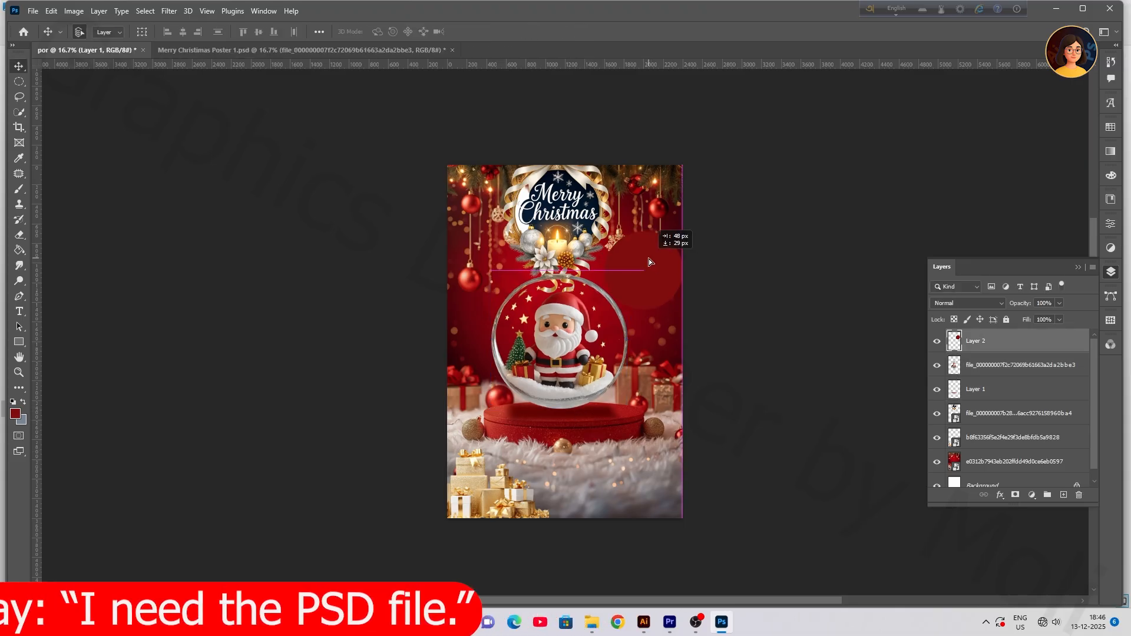
{"action": "key", "text": "Delete"}
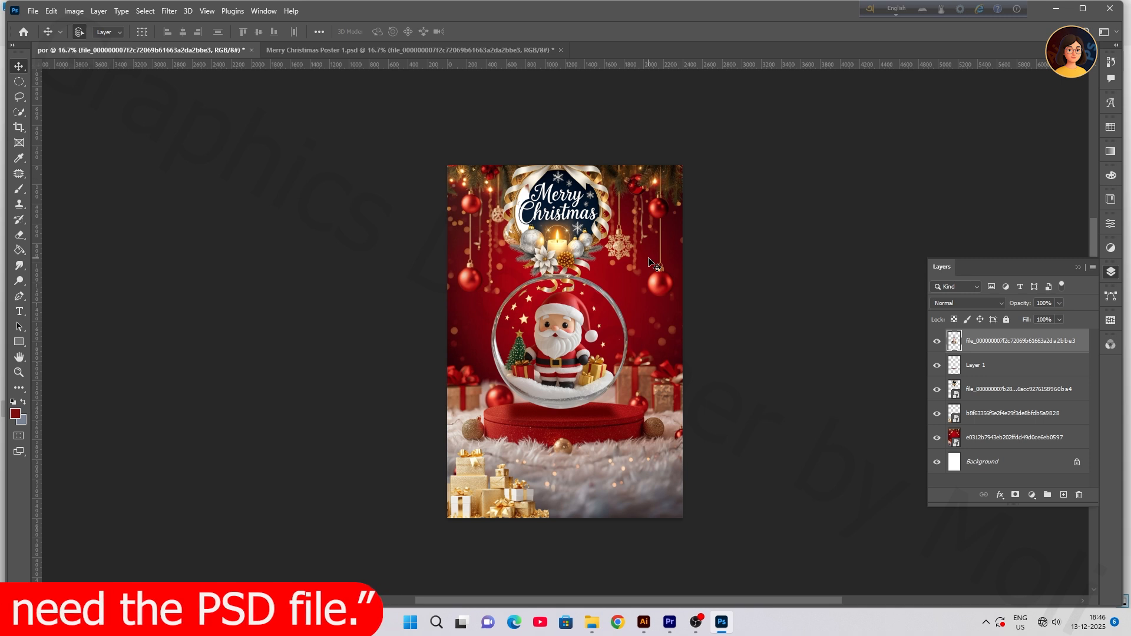
{"action": "key", "text": "ctrl+z"}
{"action": "left_click_drag", "start_coordinate": [655, 270], "coordinate": [658, 270]}
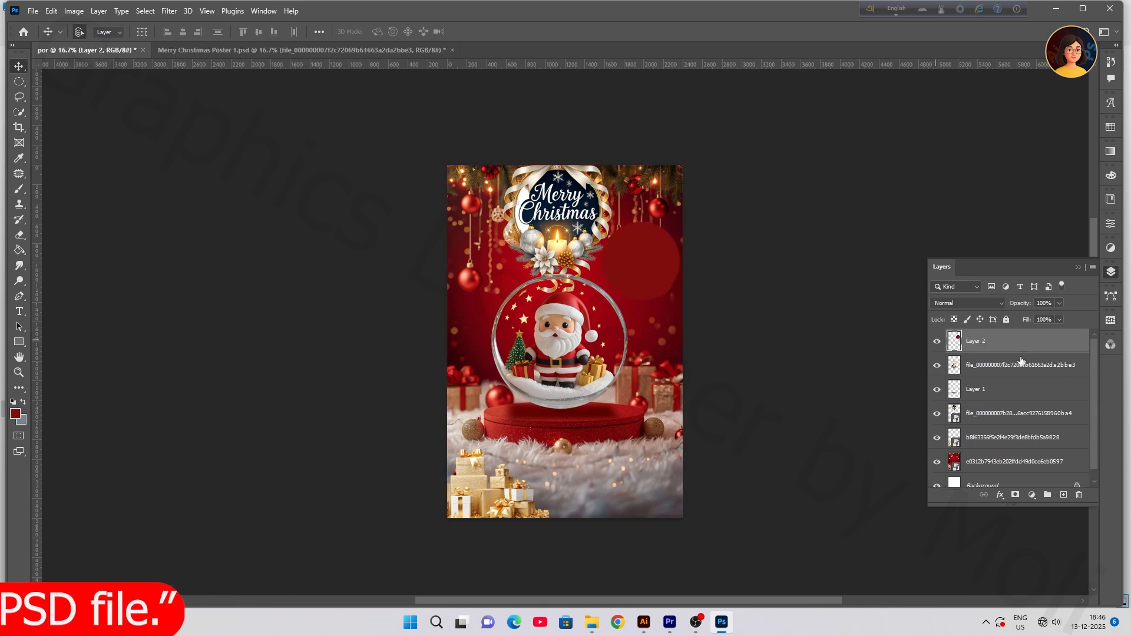
Step: Place the red podium background image cbc24e72e16bc21fa5d10d1c5613c039 in the poster and clip it to the dark red circle
{"action": "left_click", "coordinate": [1056, 8]}
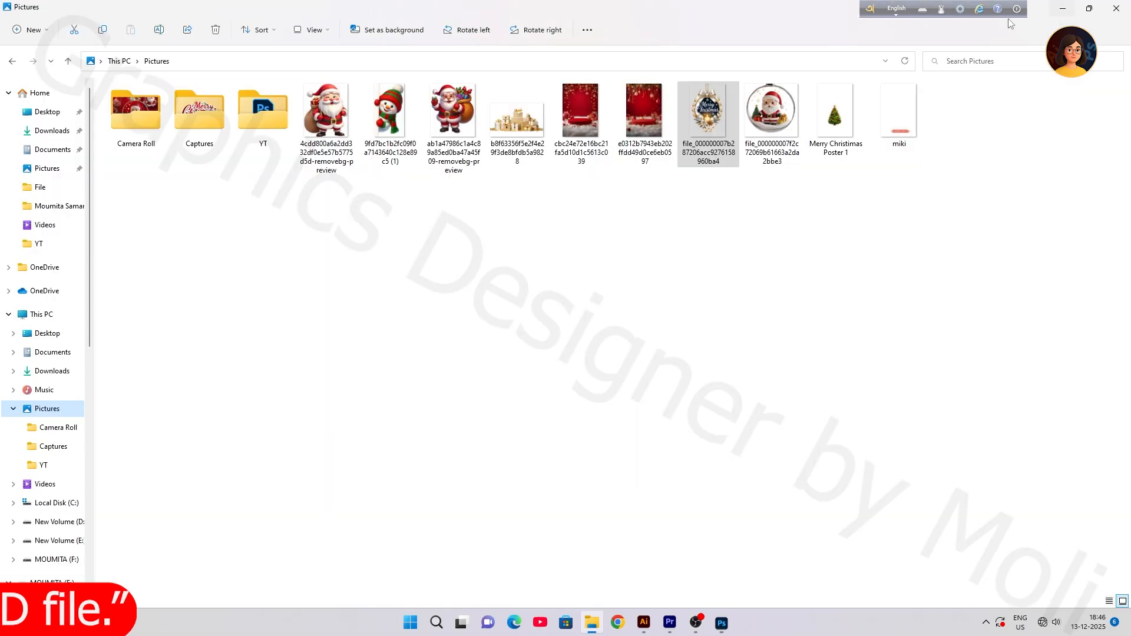
{"action": "left_click", "coordinate": [584, 113]}
{"action": "left_click_drag", "start_coordinate": [585, 111], "coordinate": [621, 282]}
{"action": "left_click", "coordinate": [592, 33]}
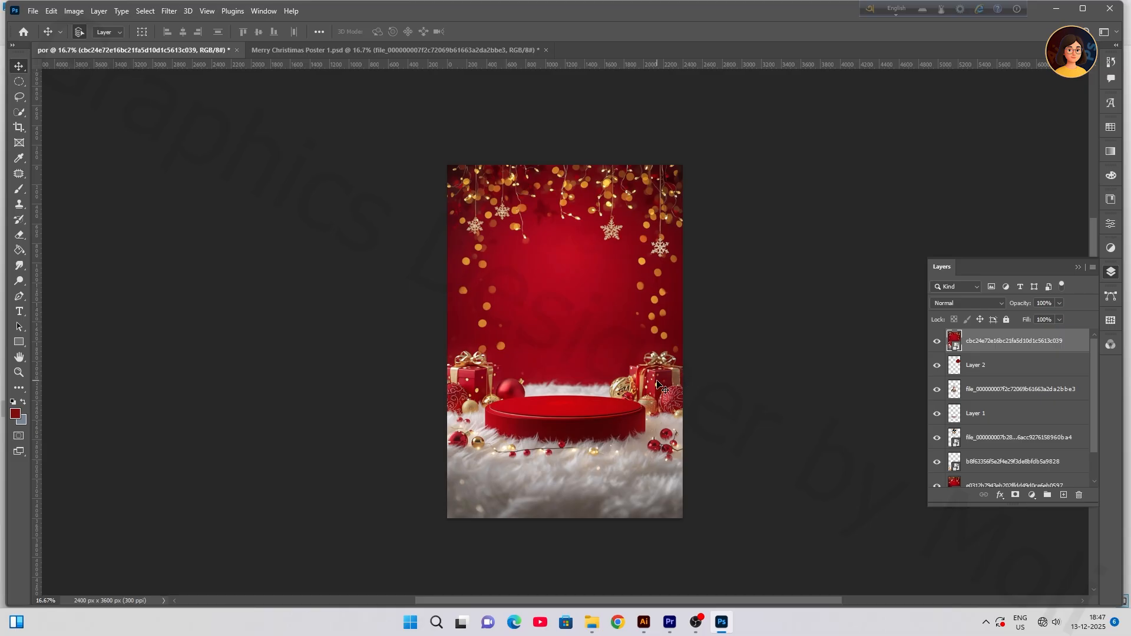
{"action": "right_click", "coordinate": [1031, 352]}
{"action": "left_click", "coordinate": [919, 359]}
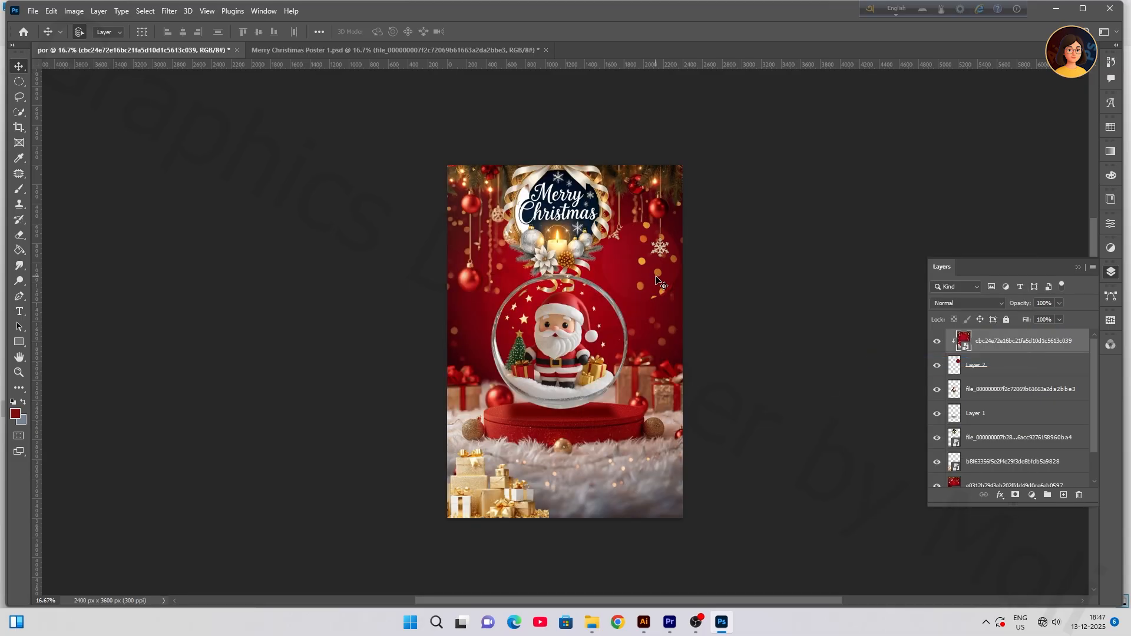
Step: Scale the clipped podium background to 25.70% and position it so it fills the circle beside the Merry Christmas ornament
{"action": "key", "text": "ctrl+t"}
{"action": "left_click_drag", "start_coordinate": [447, 166], "coordinate": [521, 275]}
{"action": "left_click_drag", "start_coordinate": [592, 299], "coordinate": [599, 222]}
{"action": "left_click_drag", "start_coordinate": [643, 270], "coordinate": [652, 270]}
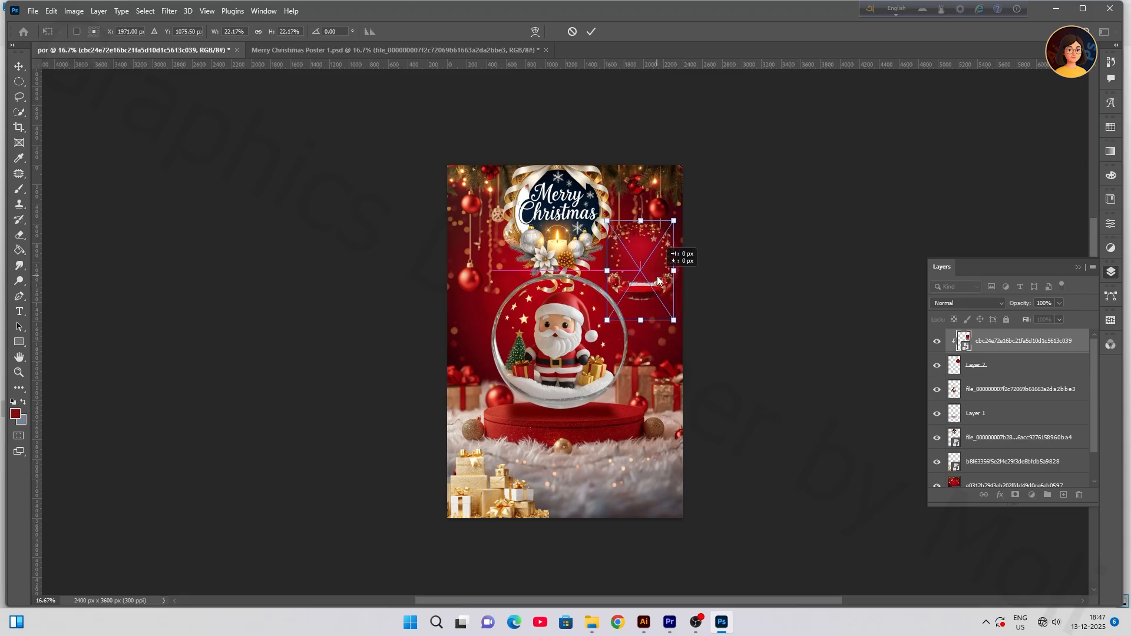
{"action": "left_click_drag", "start_coordinate": [675, 321], "coordinate": [678, 326]}
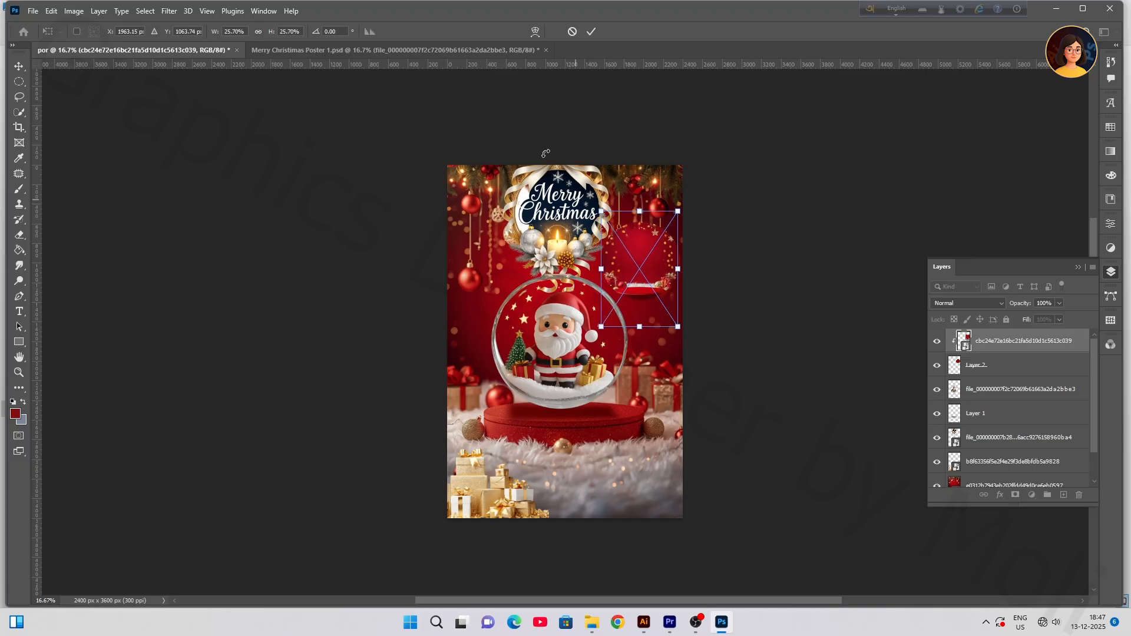
{"action": "left_click", "coordinate": [591, 31]}
{"action": "left_click_drag", "start_coordinate": [660, 279], "coordinate": [657, 281]}
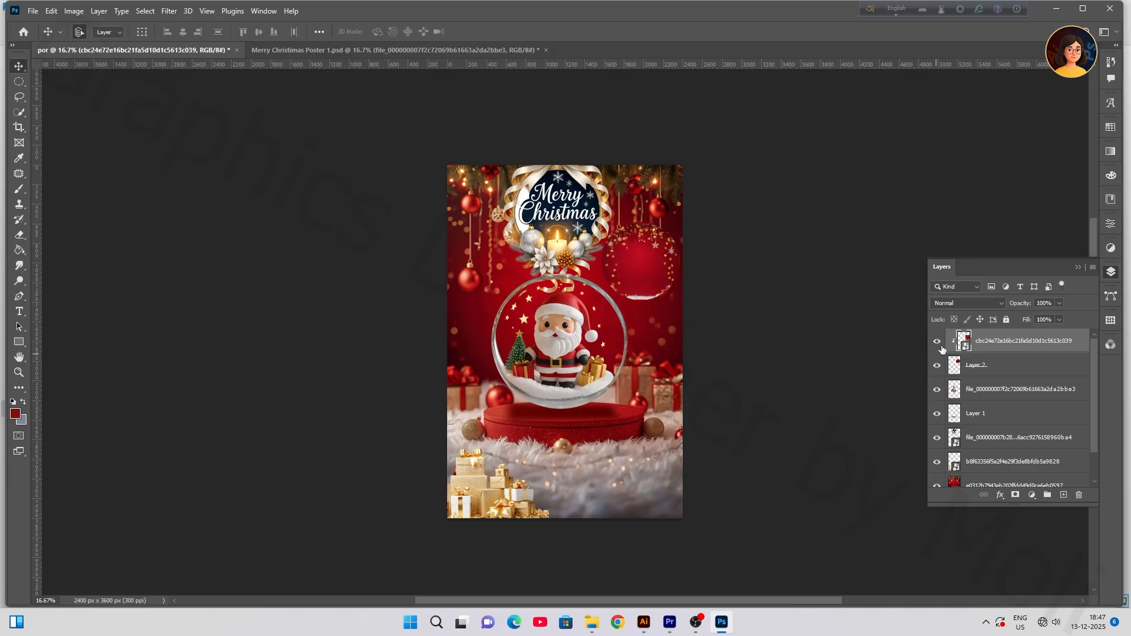
Step: Add a Multiply drop shadow to the circle with 100% opacity, angle 103°, distance 38 px, spread 36% and size 59 px
{"action": "double_click", "coordinate": [1005, 373]}
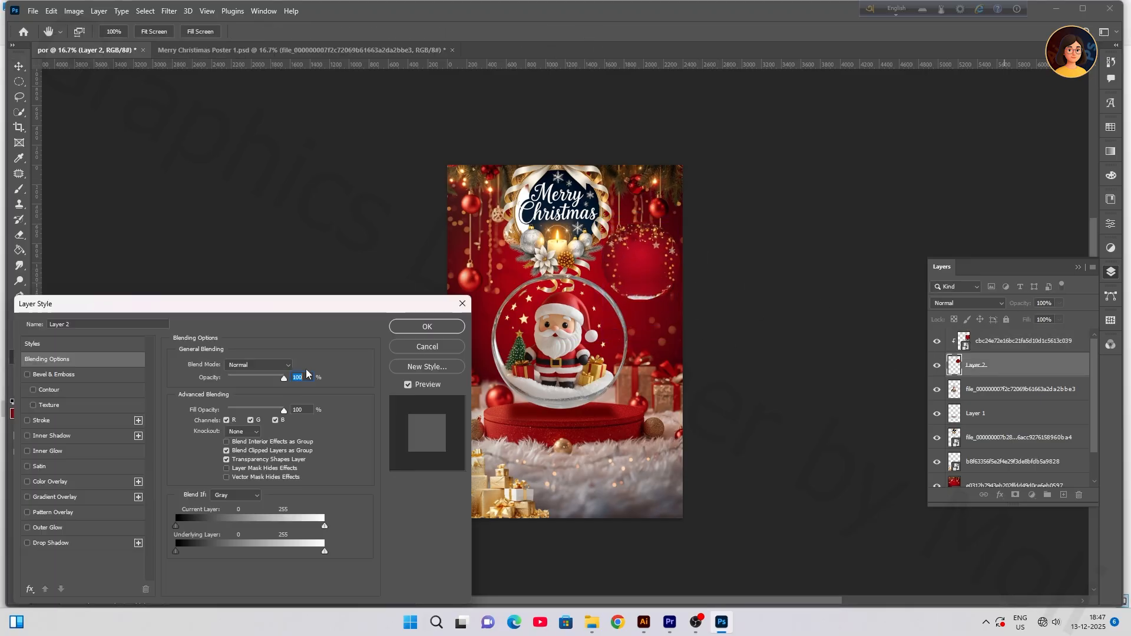
{"action": "left_click", "coordinate": [27, 544]}
{"action": "left_click", "coordinate": [84, 542]}
{"action": "left_click_drag", "start_coordinate": [232, 396], "coordinate": [224, 448]}
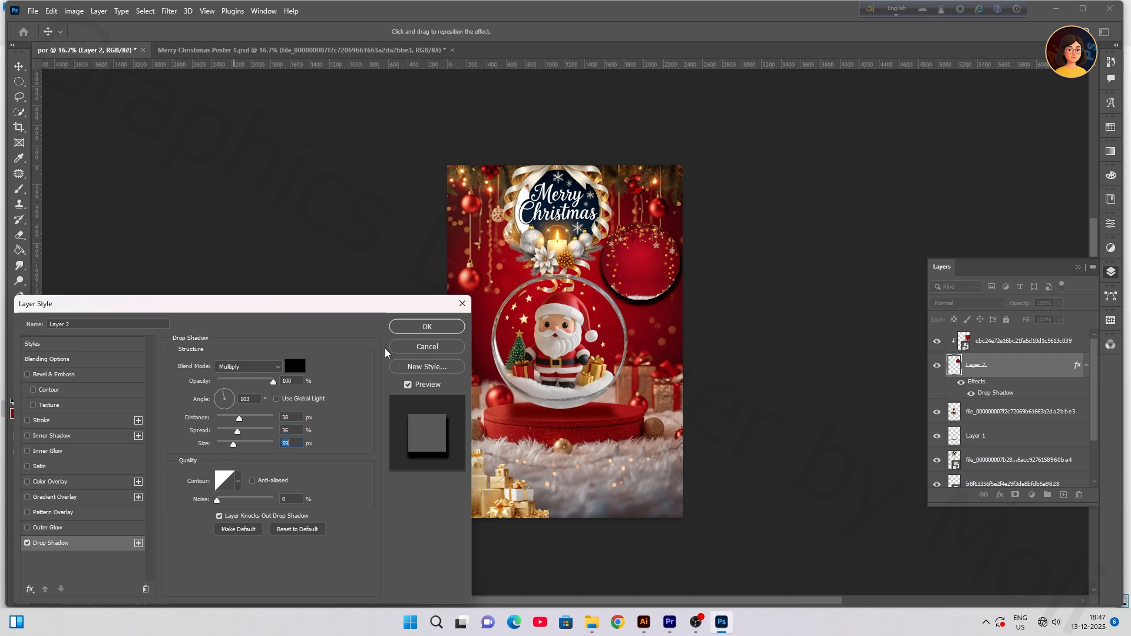
{"action": "left_click", "coordinate": [427, 327]}
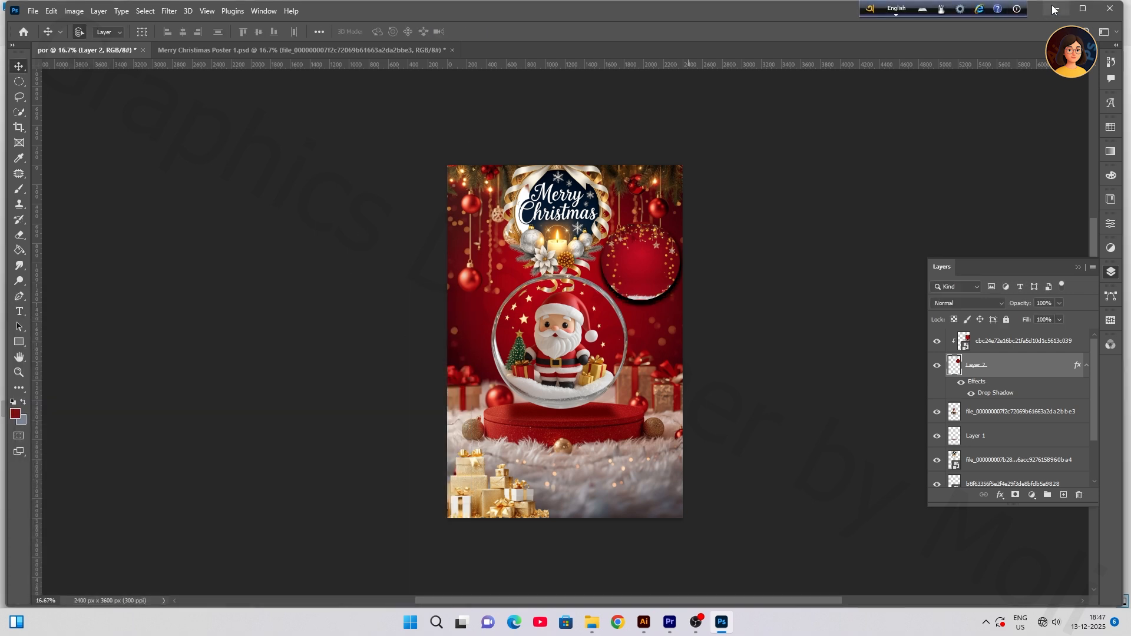
Step: Place the winking Santa image with the gift sack in the poster
{"action": "key", "text": "alt+Tab"}
{"action": "left_click_drag", "start_coordinate": [326, 112], "coordinate": [682, 480]}
{"action": "left_click_drag", "start_coordinate": [574, 362], "coordinate": [518, 370]}
{"action": "left_click", "coordinate": [592, 31]}
Step: Move the winking Santa layer to the top of the stack and clip both it and the podium background to the circle
{"action": "left_click_drag", "start_coordinate": [1011, 365], "coordinate": [1007, 338]}
{"action": "left_click_drag", "start_coordinate": [544, 347], "coordinate": [585, 348]}
{"action": "left_click", "coordinate": [984, 367]}
{"action": "right_click", "coordinate": [984, 367]}
{"action": "left_click", "coordinate": [874, 361]}
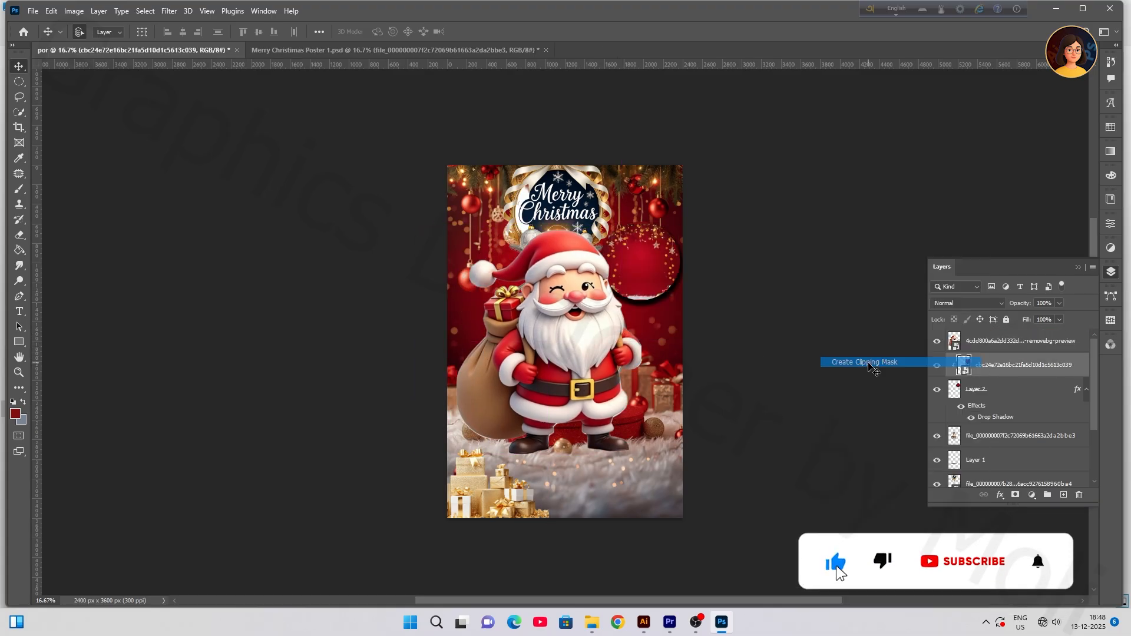
{"action": "left_click", "coordinate": [980, 342]}
{"action": "right_click", "coordinate": [981, 344]}
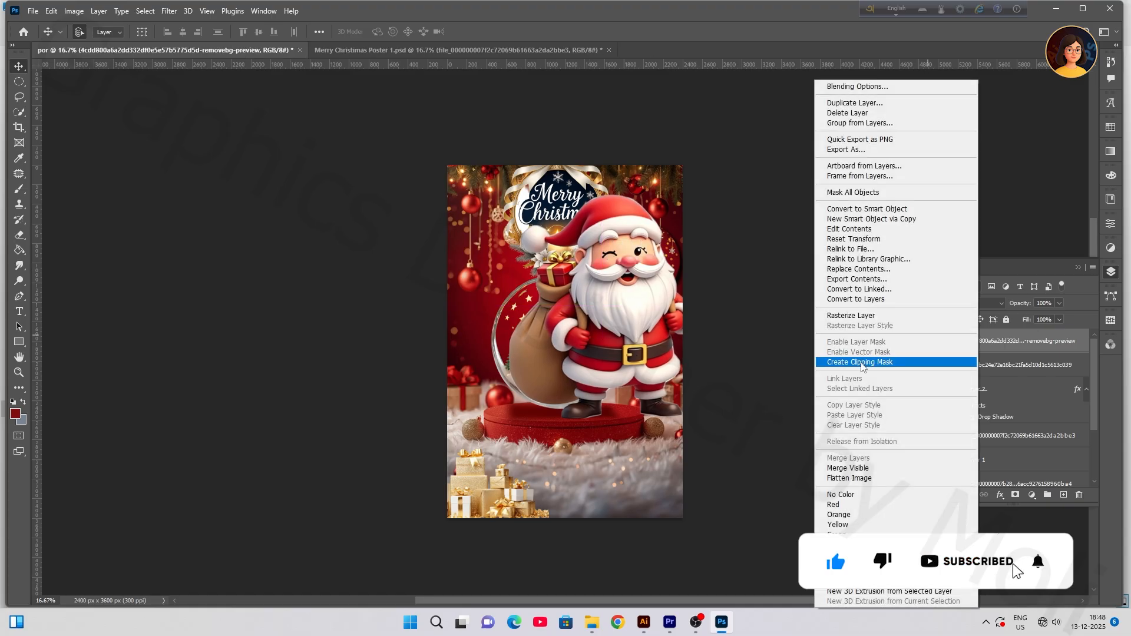
{"action": "left_click", "coordinate": [860, 361]}
Step: Scale the winking Santa to 32.30% and position it inside the circle, nudging it slightly left
{"action": "key", "text": "ctrl+t"}
{"action": "left_click_drag", "start_coordinate": [696, 195], "coordinate": [666, 255]}
{"action": "left_click_drag", "start_coordinate": [615, 294], "coordinate": [642, 256]}
{"action": "left_click_drag", "start_coordinate": [678, 208], "coordinate": [659, 252]}
{"action": "left_click_drag", "start_coordinate": [629, 261], "coordinate": [673, 234]}
{"action": "left_click_drag", "start_coordinate": [636, 279], "coordinate": [637, 272]}
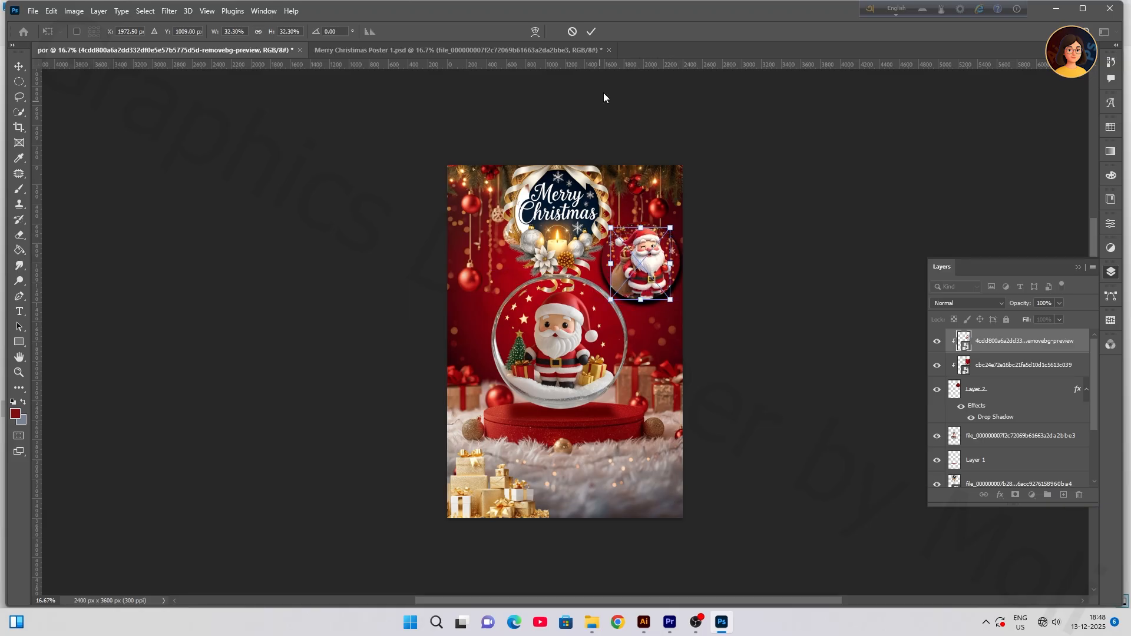
{"action": "left_click", "coordinate": [592, 31]}
{"action": "key", "text": "shift+Left"}
{"action": "key", "text": "shift+Left"}
{"action": "key", "text": "shift+Left"}
{"action": "key", "text": "shift+Left"}
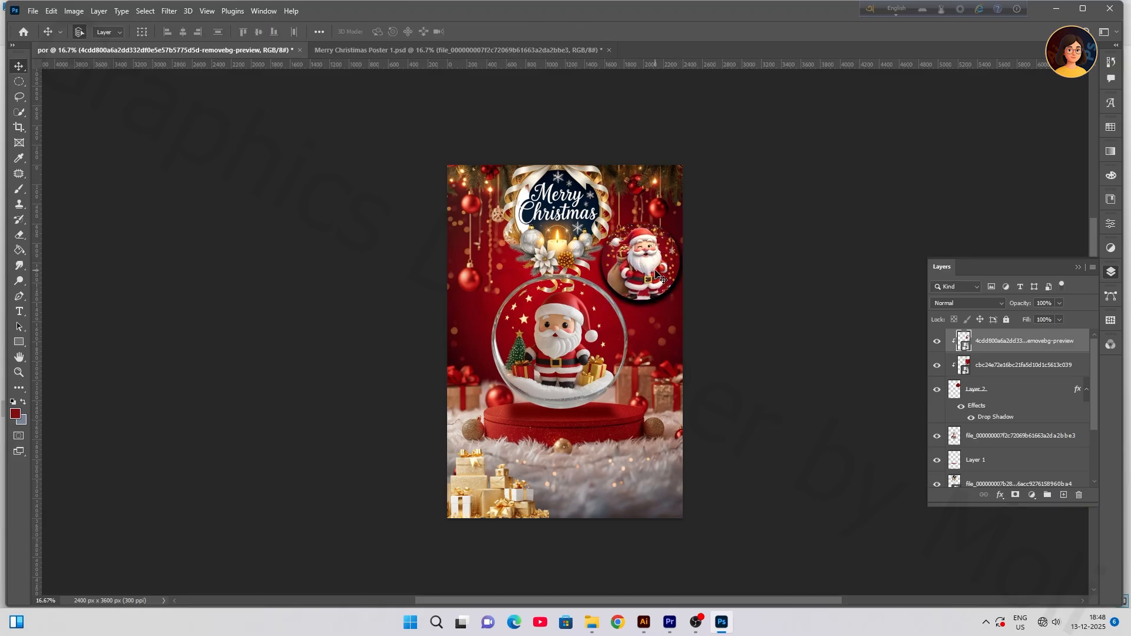
{"action": "key", "text": "shift+Right"}
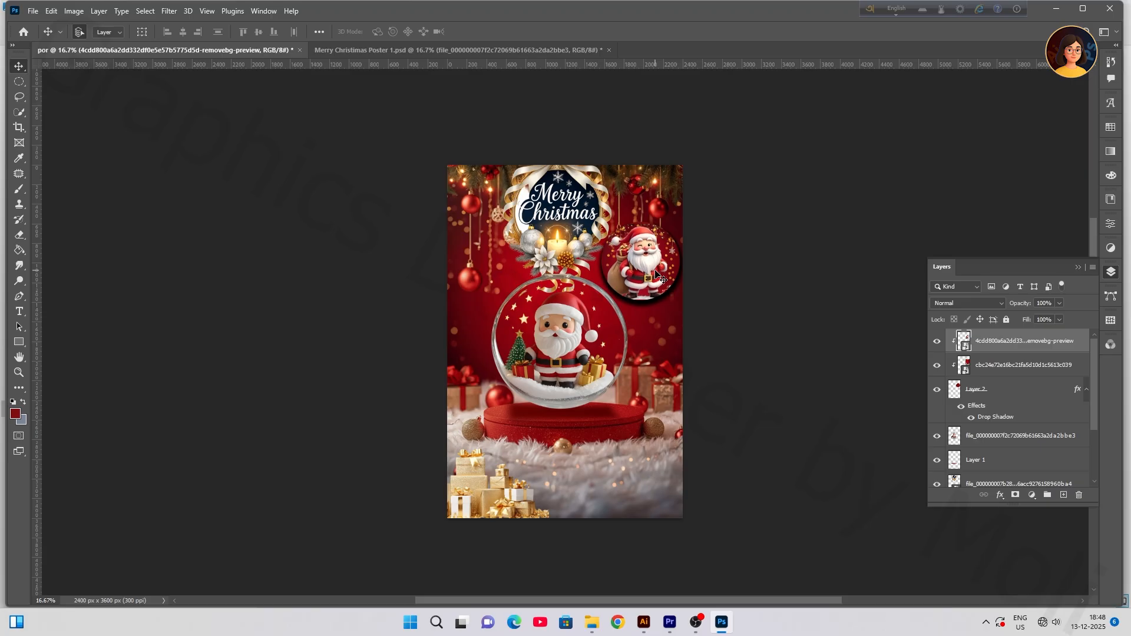
Step: Duplicate the gold gift stack into the poster's lower-right corner and place the decorated Christmas tree there, layered behind the gifts
{"action": "left_click_drag", "start_coordinate": [513, 503], "coordinate": [642, 507]}
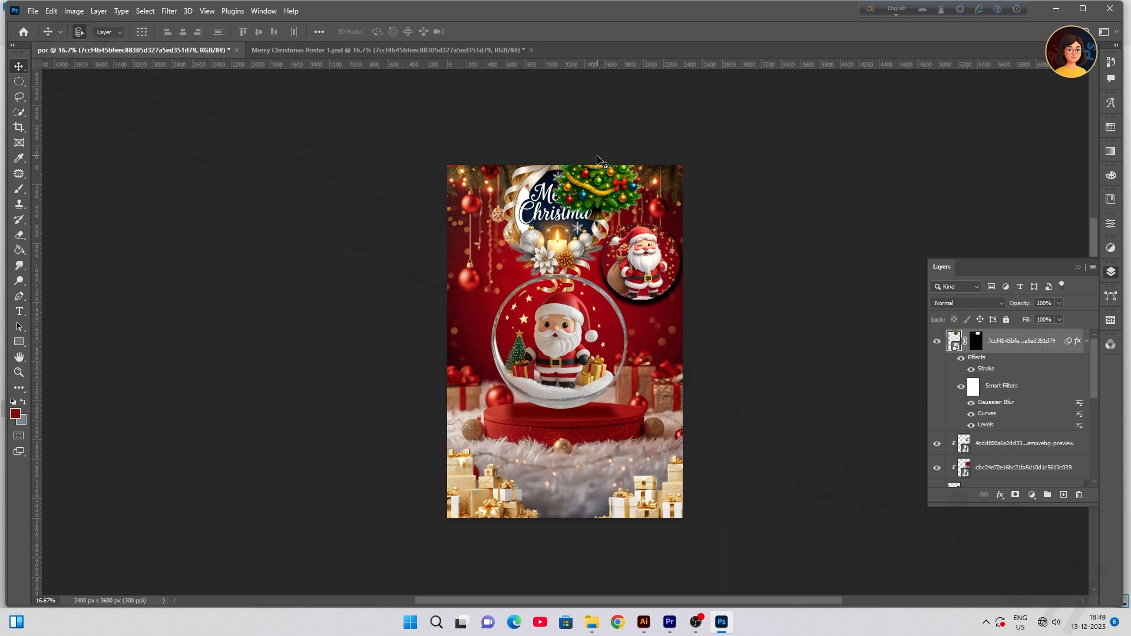
{"action": "left_click_drag", "start_coordinate": [598, 215], "coordinate": [656, 484]}
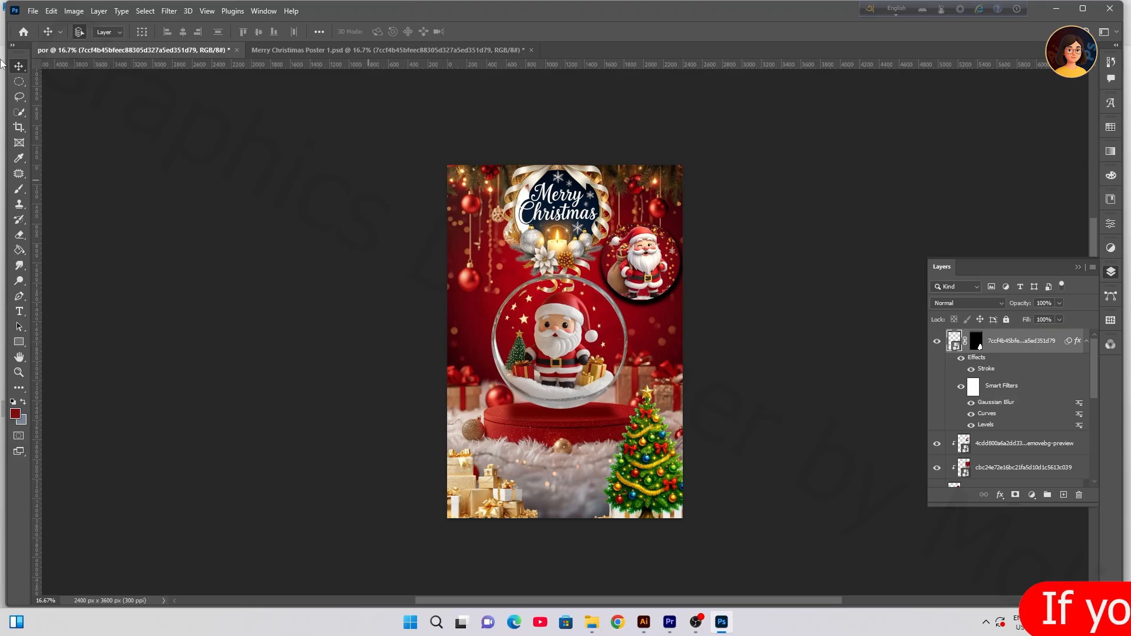
{"action": "left_click_drag", "start_coordinate": [1025, 348], "coordinate": [1014, 489]}
{"action": "left_click_drag", "start_coordinate": [997, 437], "coordinate": [972, 439]}
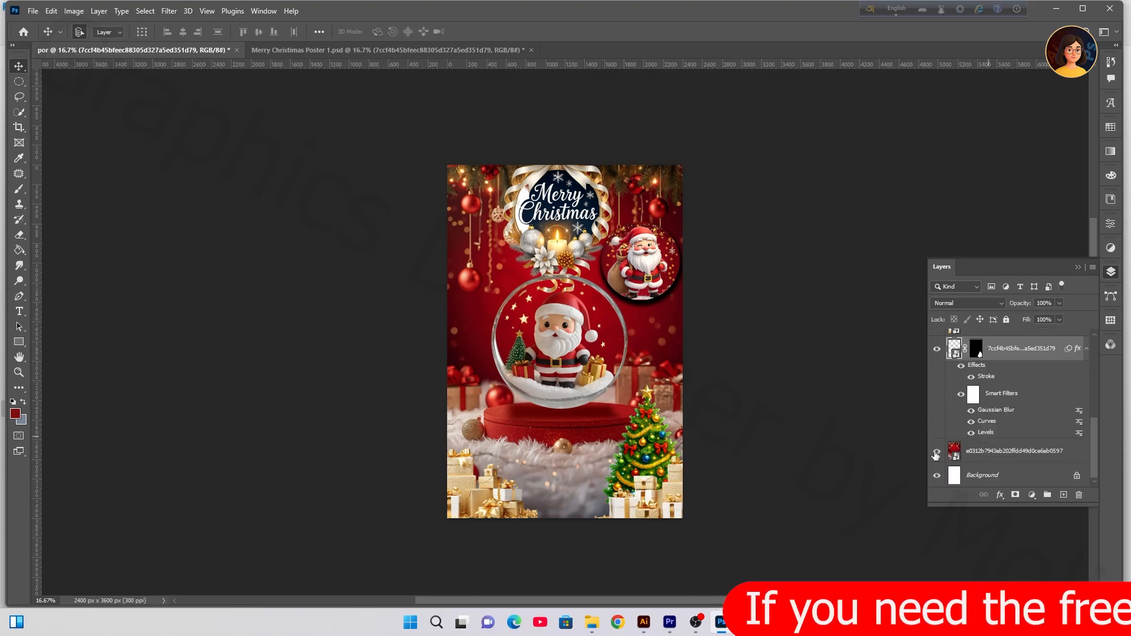
Step: Shift the Christmas tree slightly right and up, and move the duplicated gift stack's layer beneath the tree
{"action": "left_click", "coordinate": [648, 487]}
{"action": "left_click_drag", "start_coordinate": [656, 462], "coordinate": [665, 449]}
{"action": "left_click_drag", "start_coordinate": [1025, 342], "coordinate": [1029, 476]}
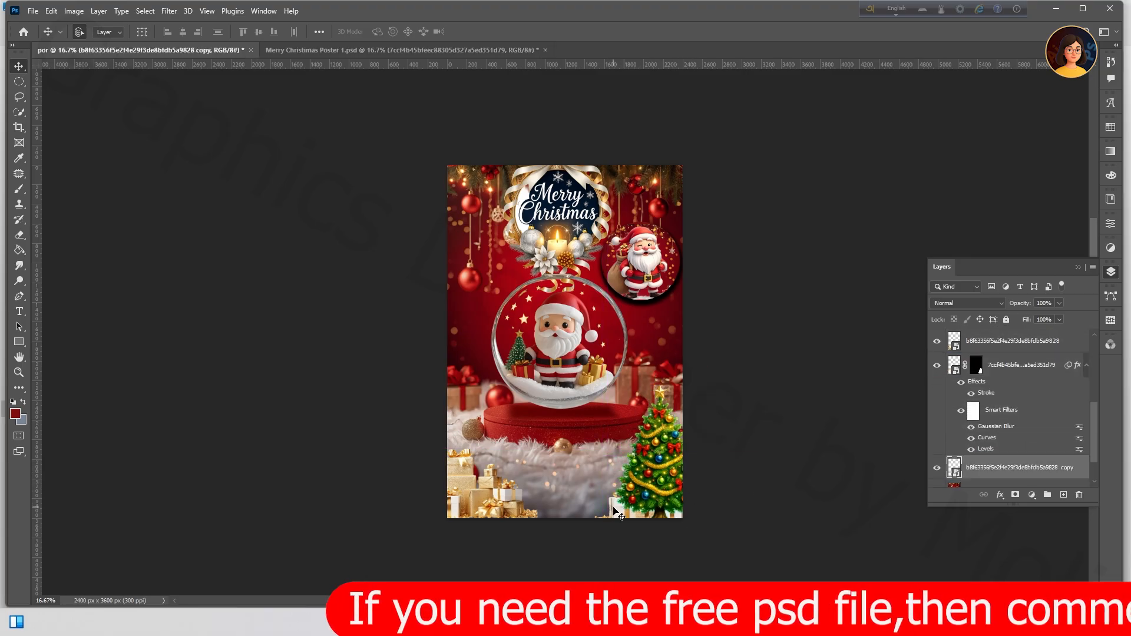
Step: Transform the duplicated gift stack and shift it slightly left so more of it shows beside the Christmas tree
{"action": "left_click", "coordinate": [52, 11]}
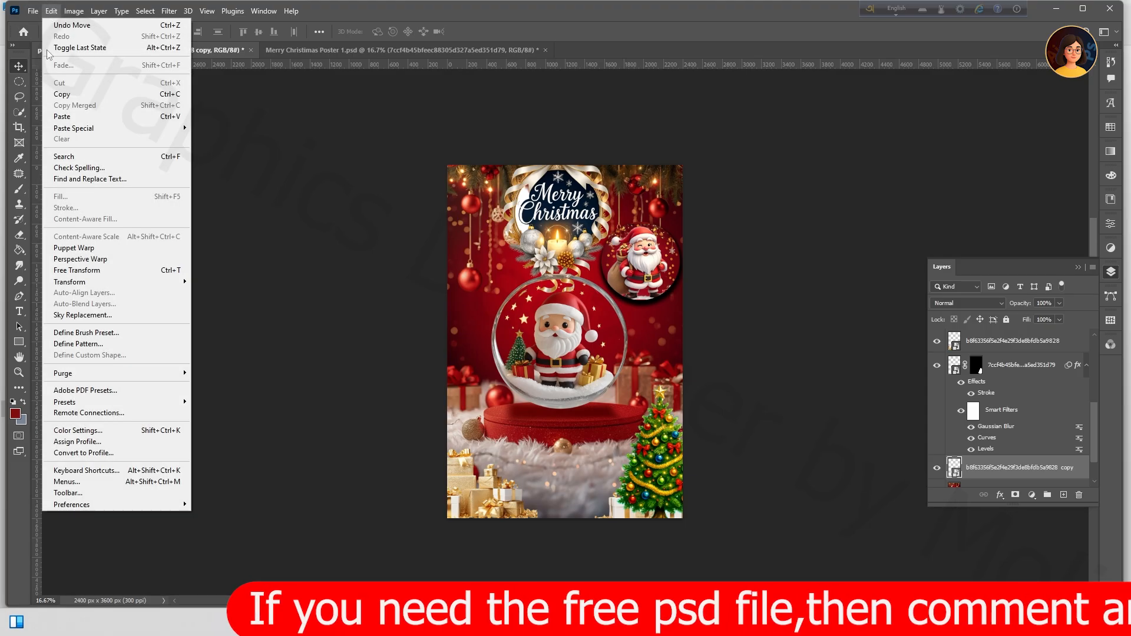
{"action": "mouse_move", "coordinate": [77, 287]}
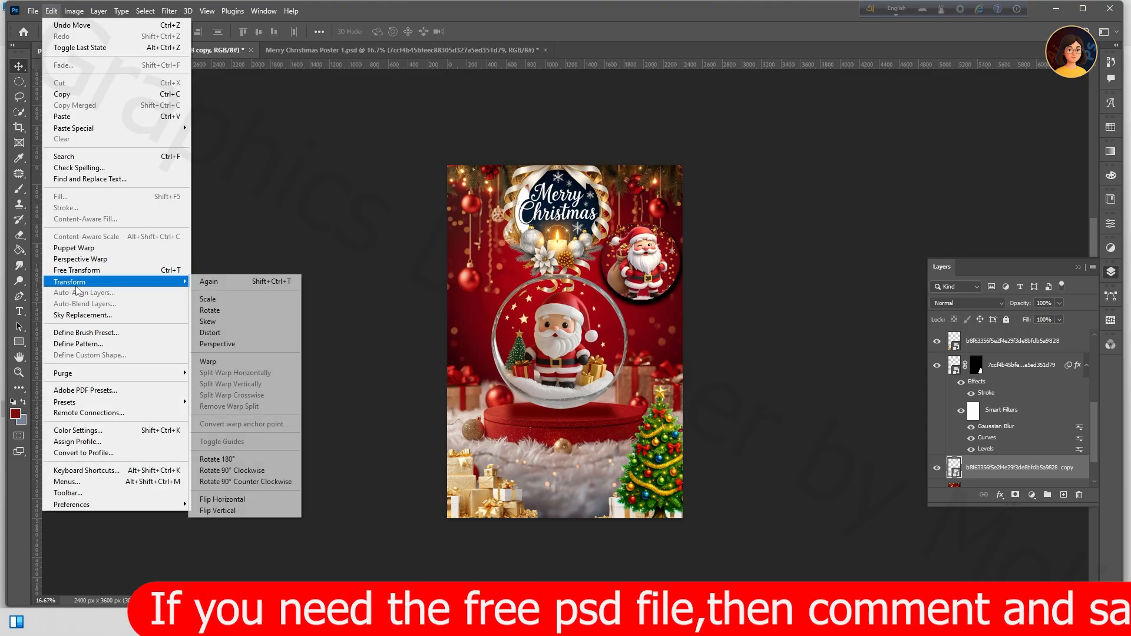
{"action": "left_click_drag", "start_coordinate": [622, 518], "coordinate": [609, 511]}
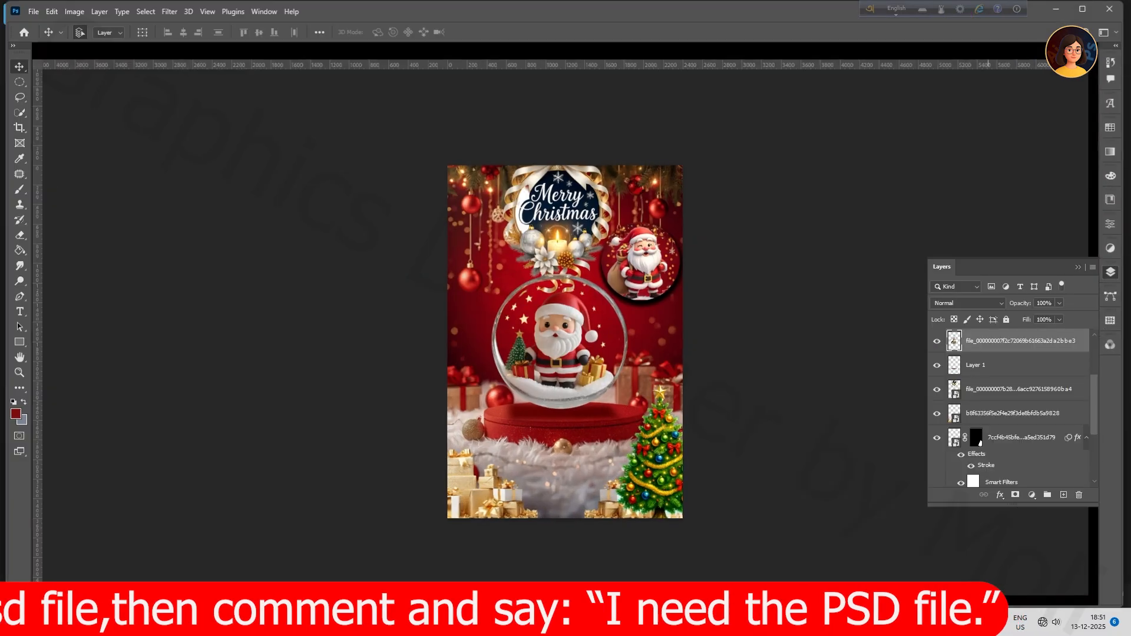
Step: Scale down the snowman image and place it at the poster's left edge, beside the top of the Santa globe
{"action": "left_click_drag", "start_coordinate": [530, 324], "coordinate": [533, 326]}
{"action": "left_click_drag", "start_coordinate": [592, 367], "coordinate": [549, 355]}
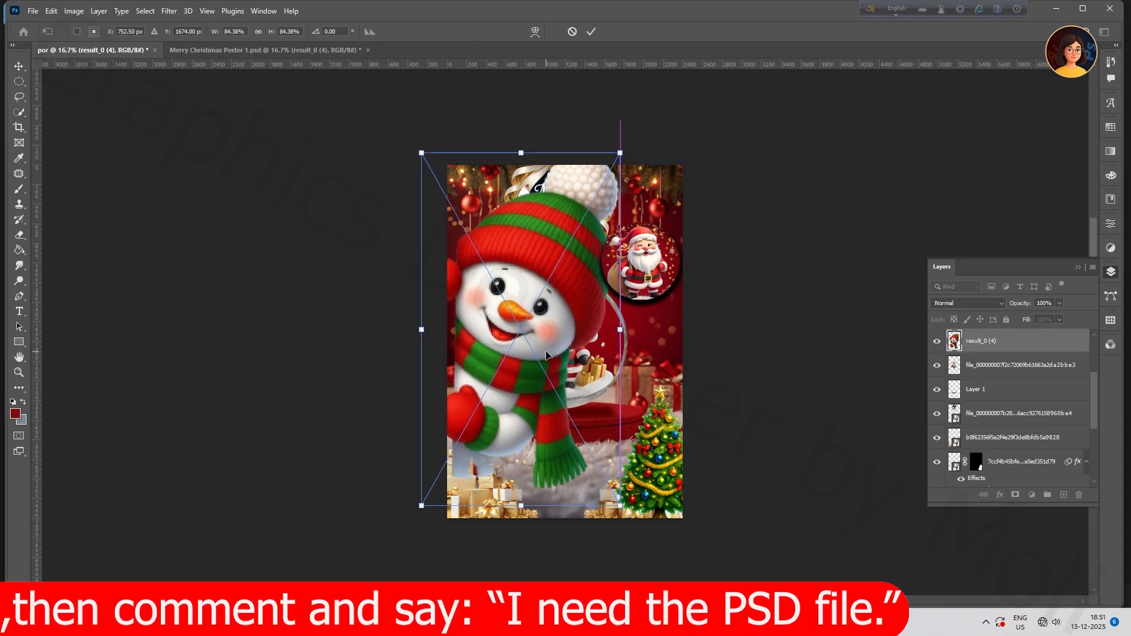
{"action": "left_click_drag", "start_coordinate": [622, 154], "coordinate": [566, 282]}
{"action": "left_click_drag", "start_coordinate": [511, 334], "coordinate": [457, 303]}
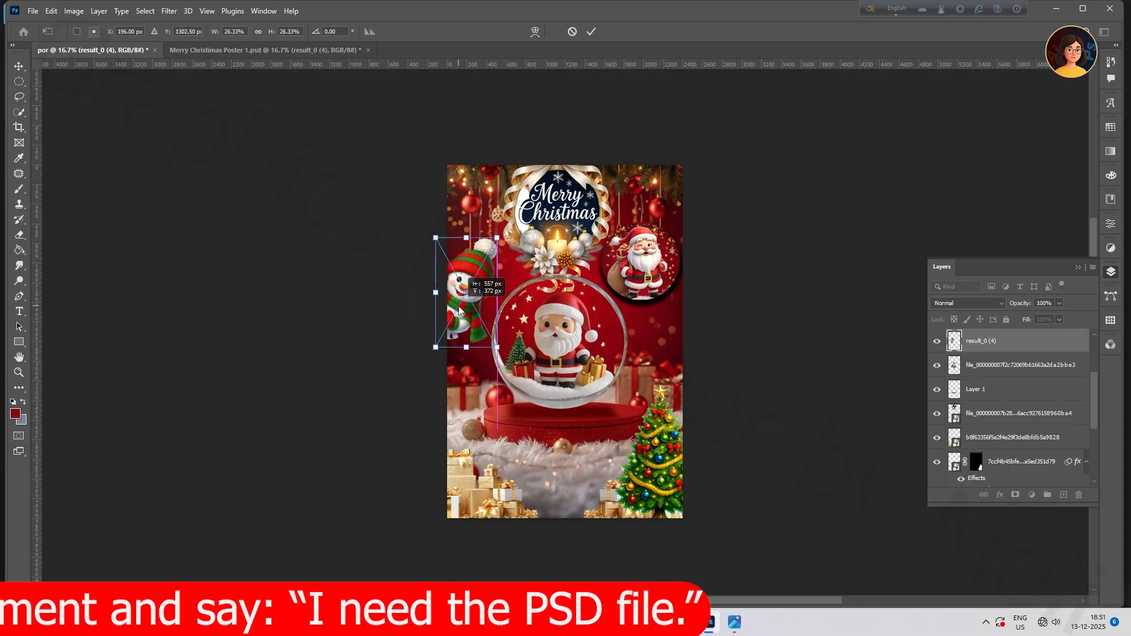
{"action": "left_click_drag", "start_coordinate": [500, 350], "coordinate": [504, 357]}
{"action": "left_click_drag", "start_coordinate": [468, 311], "coordinate": [466, 299]}
{"action": "left_click", "coordinate": [591, 31]}
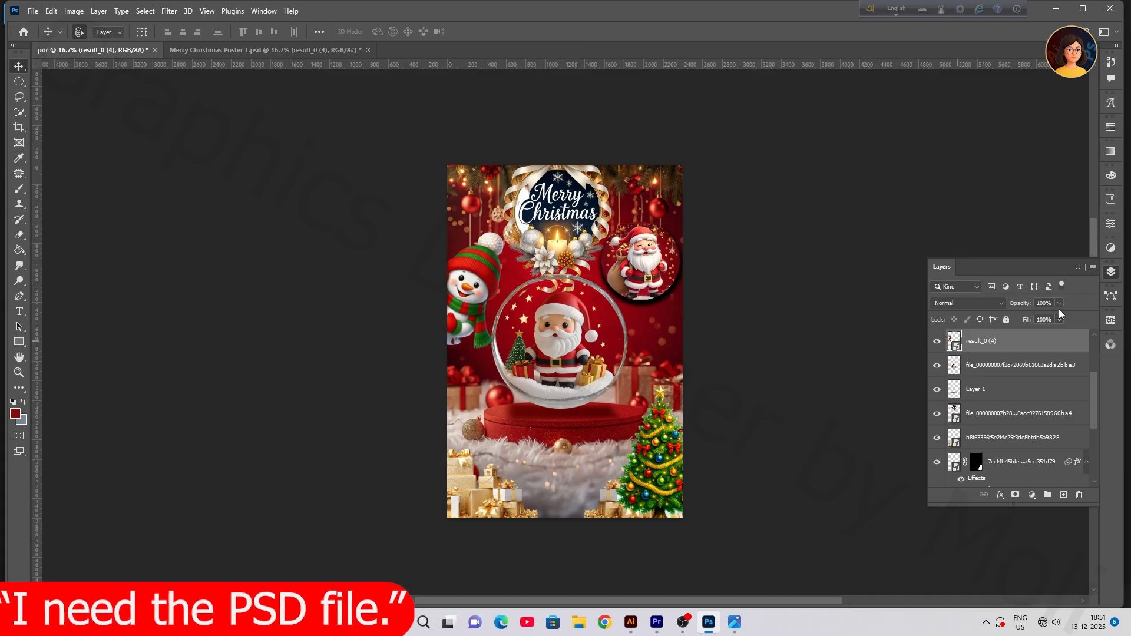
Step: Set the snowman layer's opacity to 48%
{"action": "left_click", "coordinate": [1060, 304]}
{"action": "left_click_drag", "start_coordinate": [1037, 321], "coordinate": [1032, 319]}
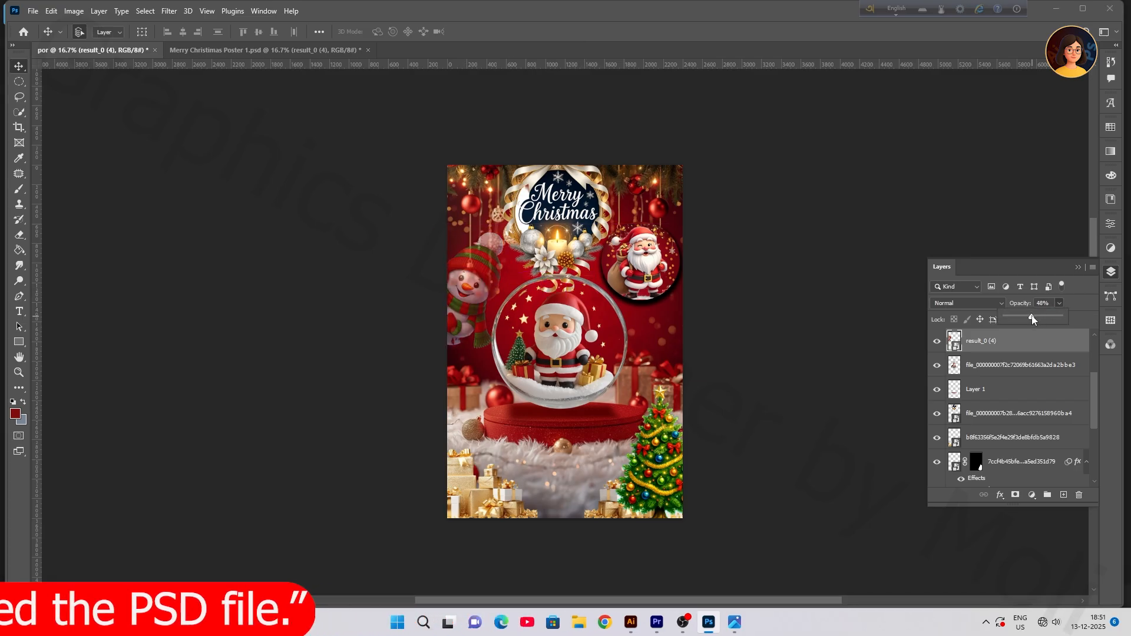
{"action": "left_click", "coordinate": [1087, 305]}
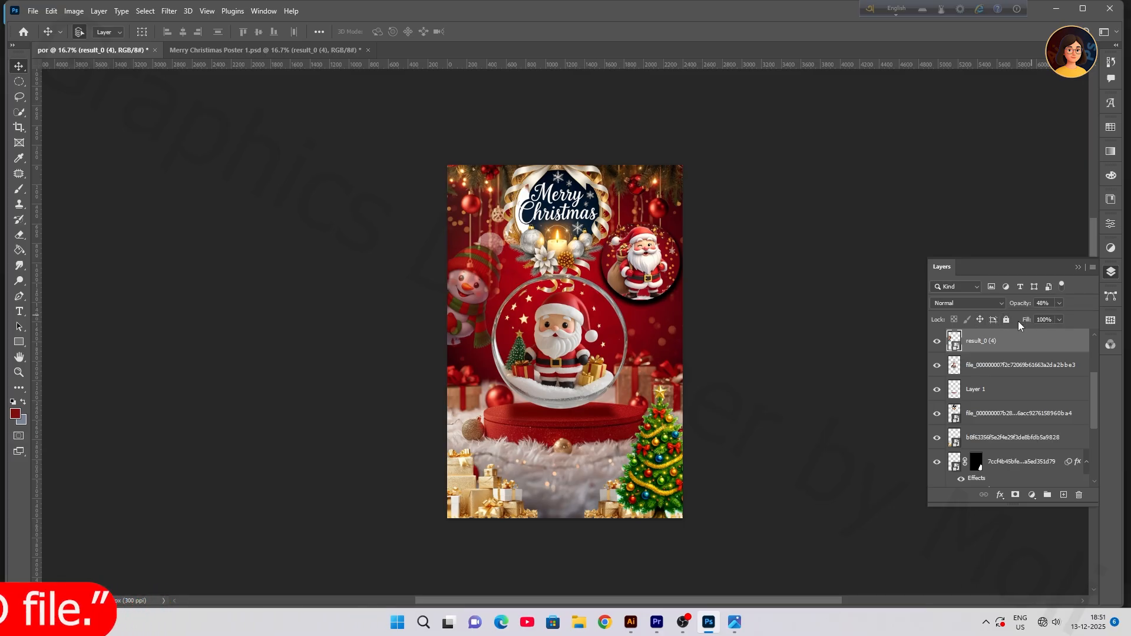
Step: Place the miki greeting text image above the snowman layer and shift it slightly left to X 1166 px
{"action": "scroll", "coordinate": [1023, 363], "scroll_direction": "up", "scroll_amount": 4}
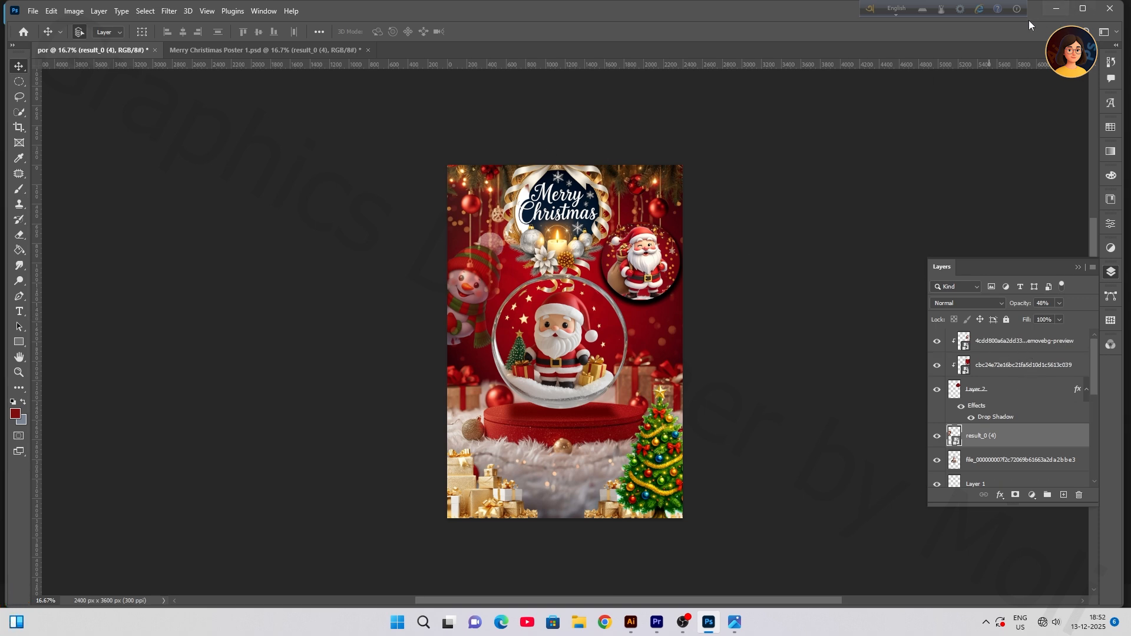
{"action": "left_click", "coordinate": [1061, 8]}
{"action": "left_click_drag", "start_coordinate": [908, 120], "coordinate": [572, 373]}
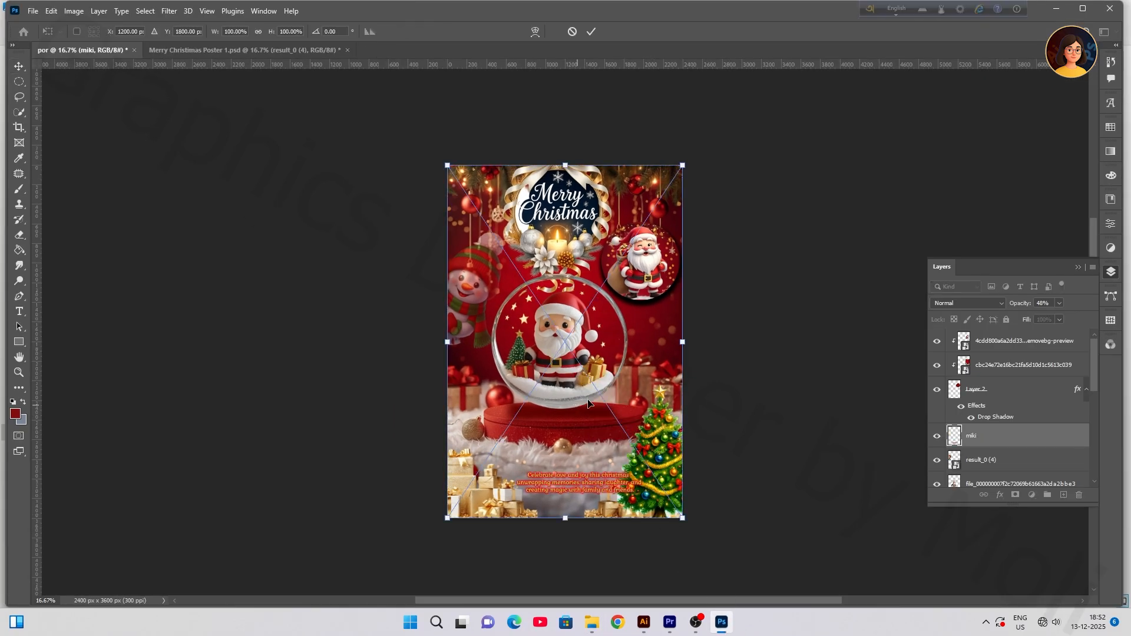
{"action": "left_click_drag", "start_coordinate": [583, 391], "coordinate": [585, 398]}
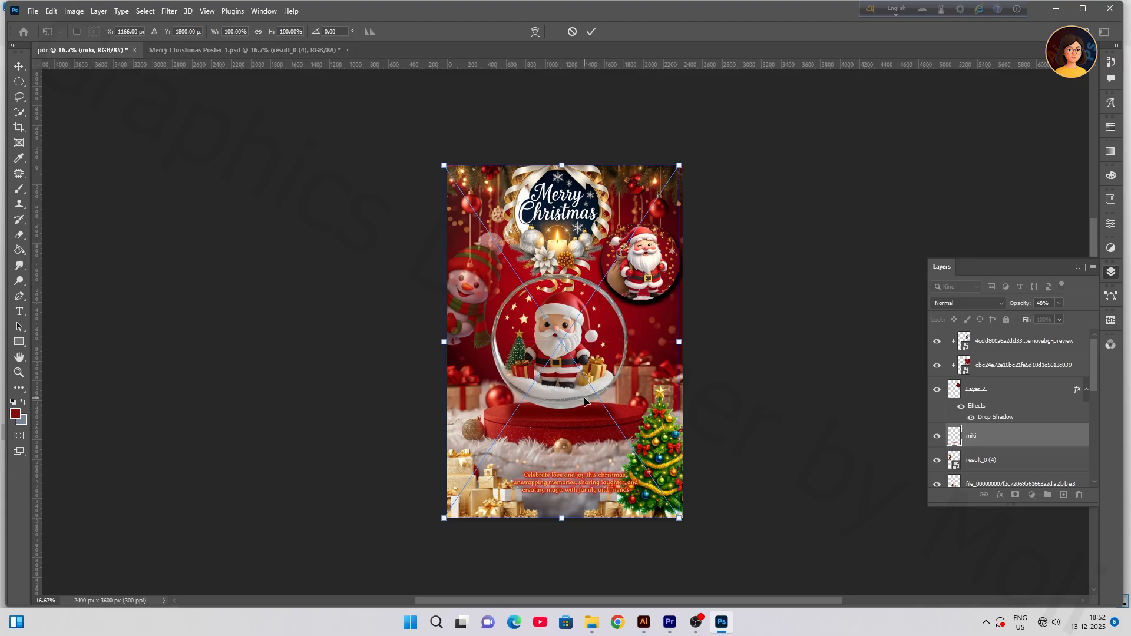
{"action": "left_click", "coordinate": [591, 32]}
{"action": "left_click_drag", "start_coordinate": [587, 344], "coordinate": [584, 335]}
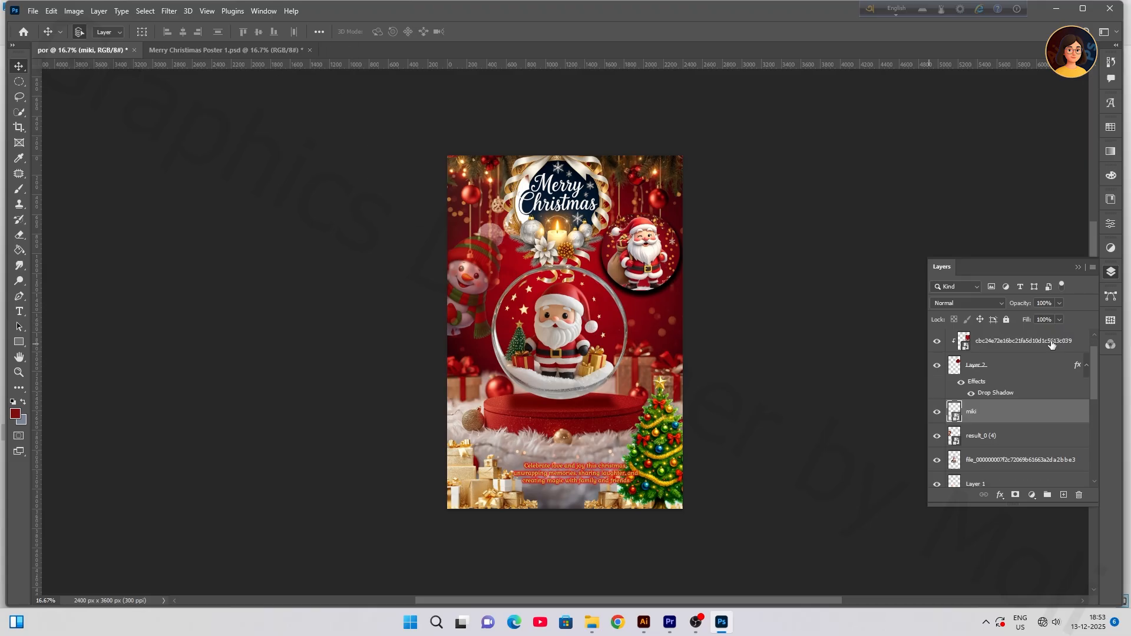
Step: Paste the "THURSDAY 25 DECEMBER" date layers on top of the stack and place them just above the greeting text
{"action": "left_click", "coordinate": [1053, 343]}
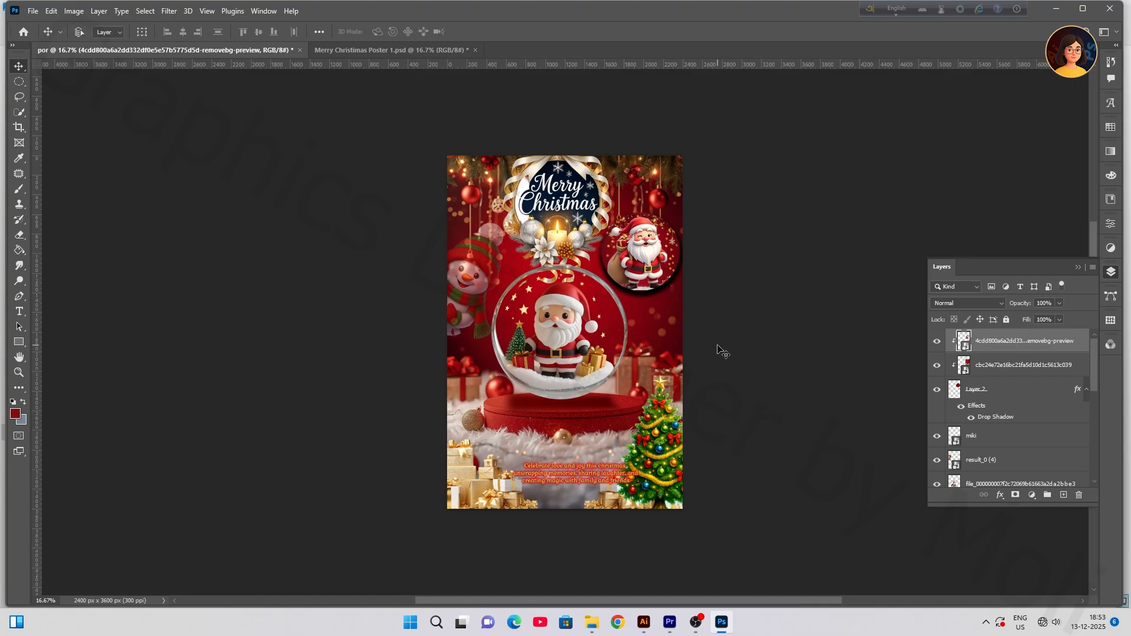
{"action": "key", "text": "ctrl+v"}
{"action": "left_click_drag", "start_coordinate": [598, 339], "coordinate": [597, 459]}
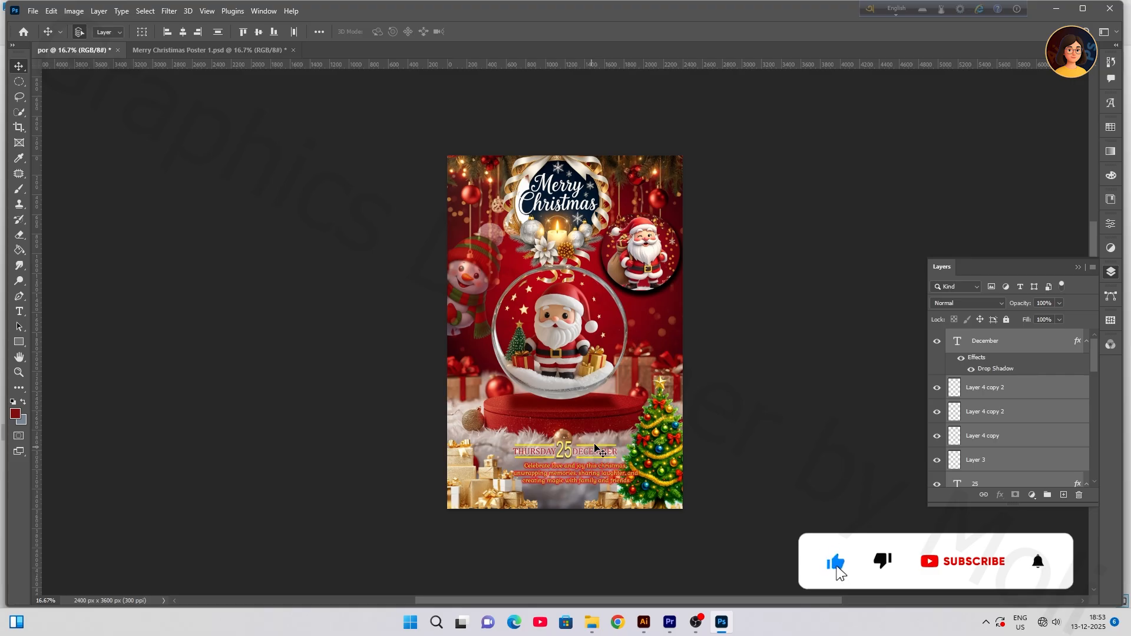
Step: Add a new top layer, fill the whole canvas with the dark red foreground colour and deselect
{"action": "key", "text": "ctrl+shift+alt+n"}
{"action": "key", "text": "ctrl+a"}
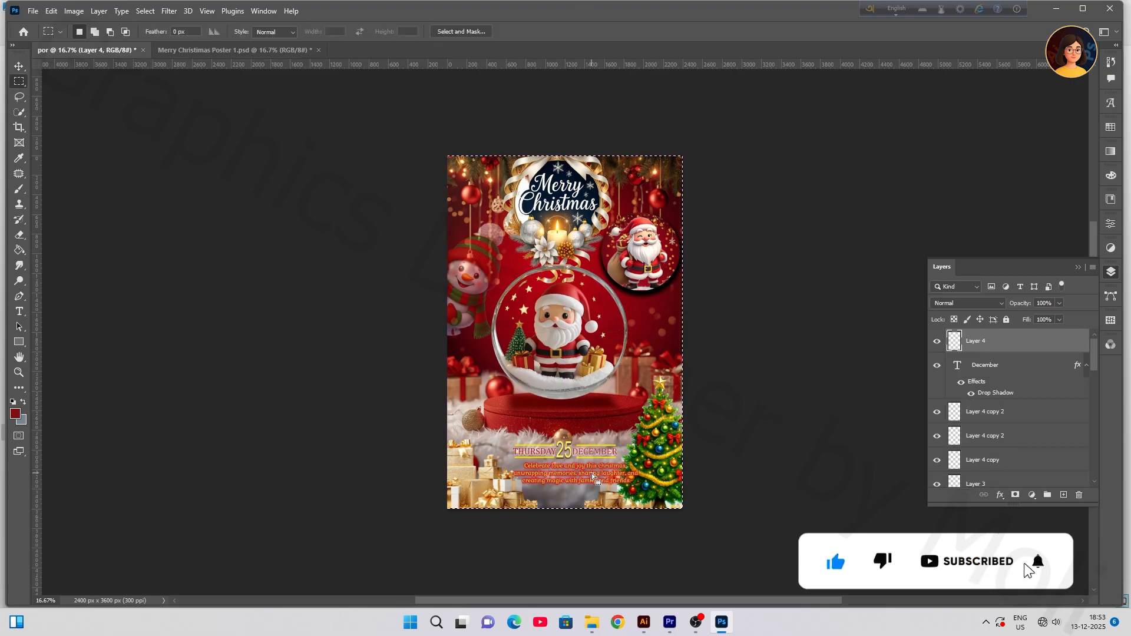
{"action": "key", "text": "g"}
{"action": "left_click", "coordinate": [620, 460]}
{"action": "key", "text": "m"}
{"action": "key", "text": "ctrl+d"}
{"action": "left_click", "coordinate": [14, 66]}
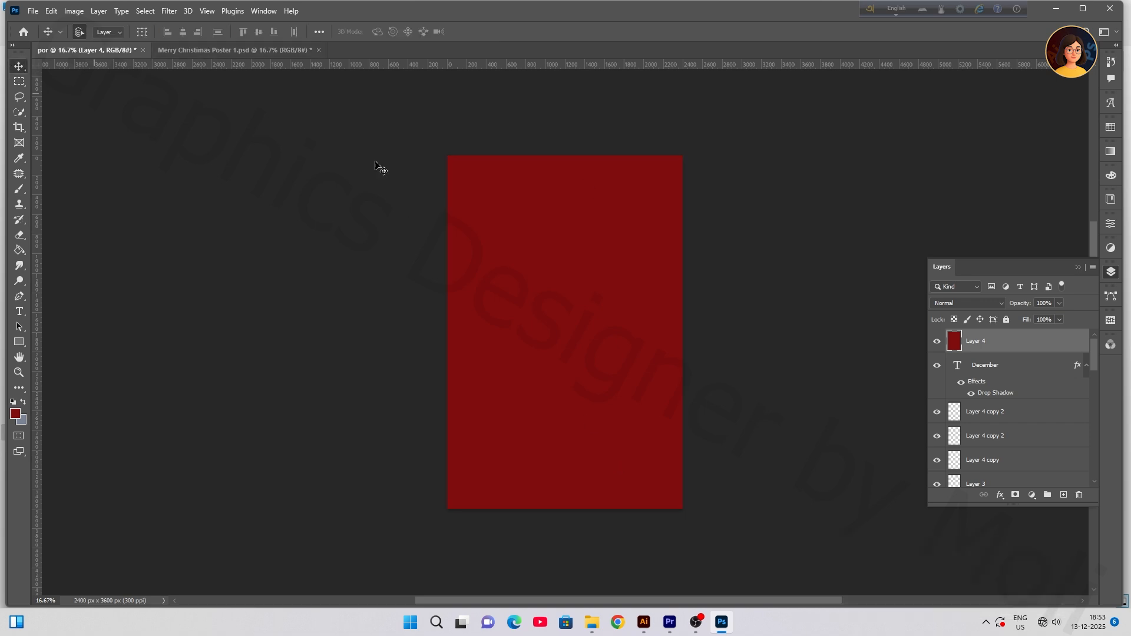
Step: Add a centred 51 px stroke to the red Layer 4 and fill it with the gold gradient preset
{"action": "double_click", "coordinate": [1063, 344]}
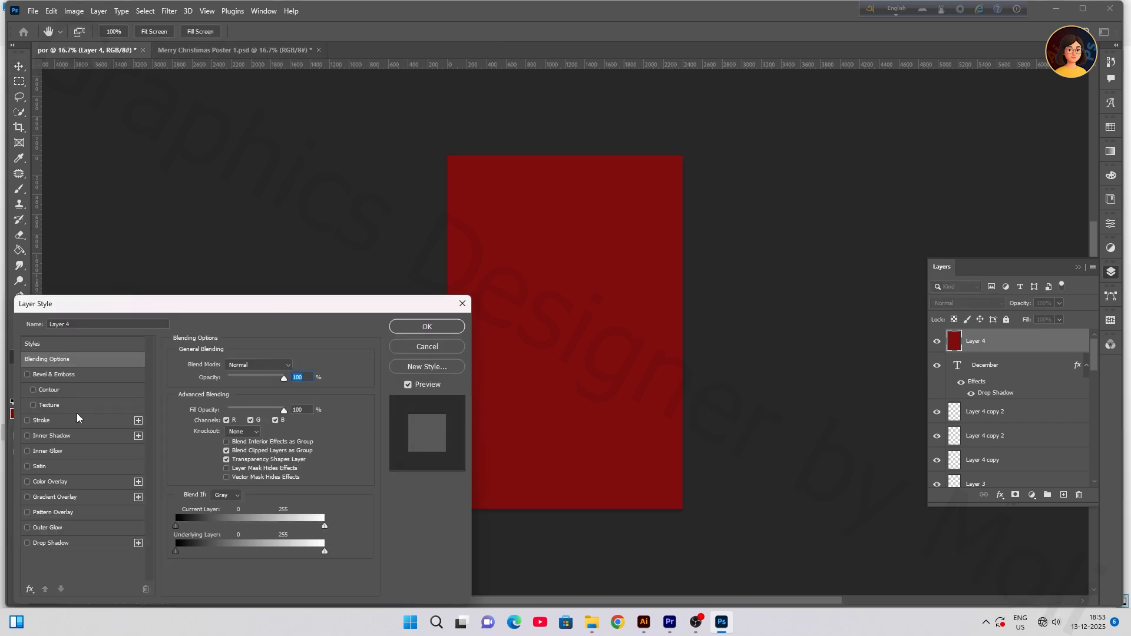
{"action": "left_click", "coordinate": [140, 420]}
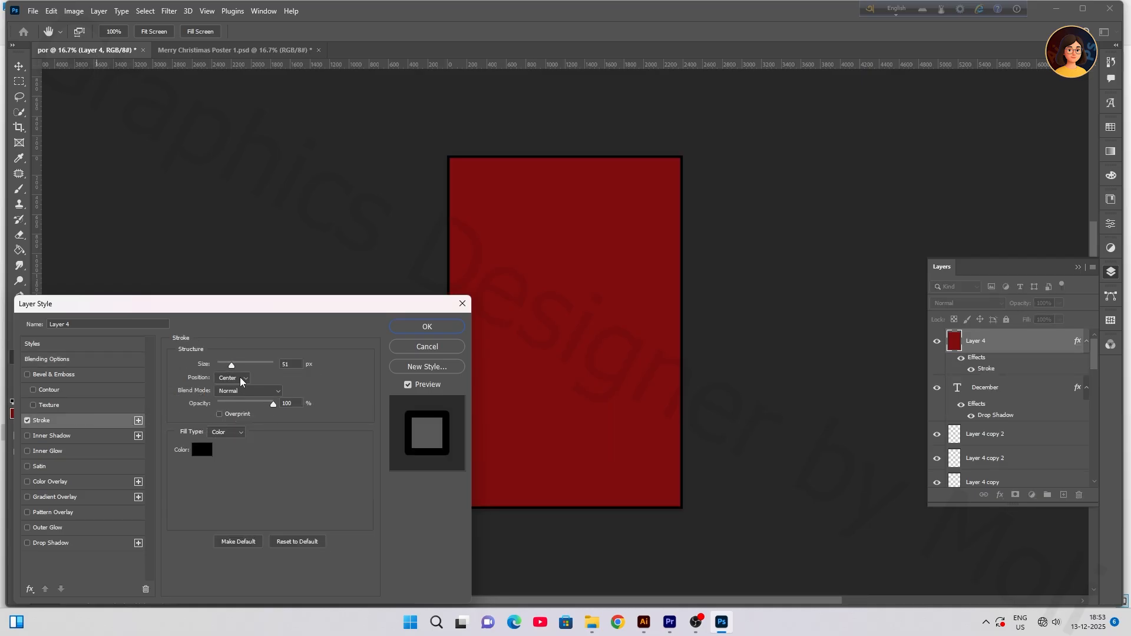
{"action": "left_click", "coordinate": [238, 433]}
{"action": "left_click", "coordinate": [225, 450]}
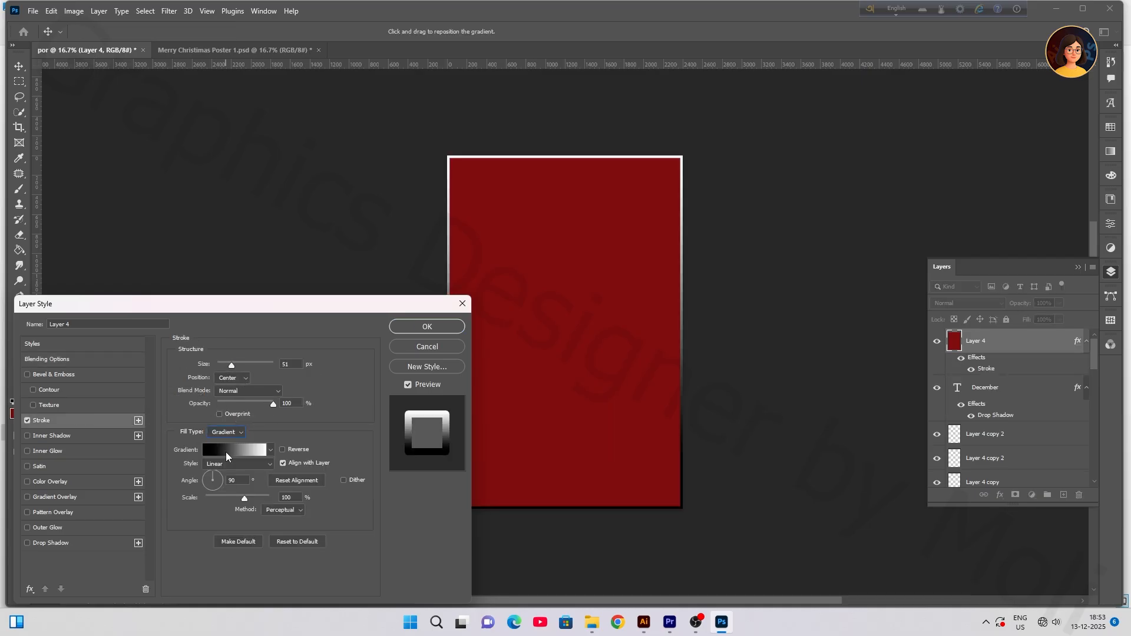
{"action": "left_click", "coordinate": [239, 454]}
{"action": "scroll", "coordinate": [932, 223], "scroll_direction": "down", "scroll_amount": 5}
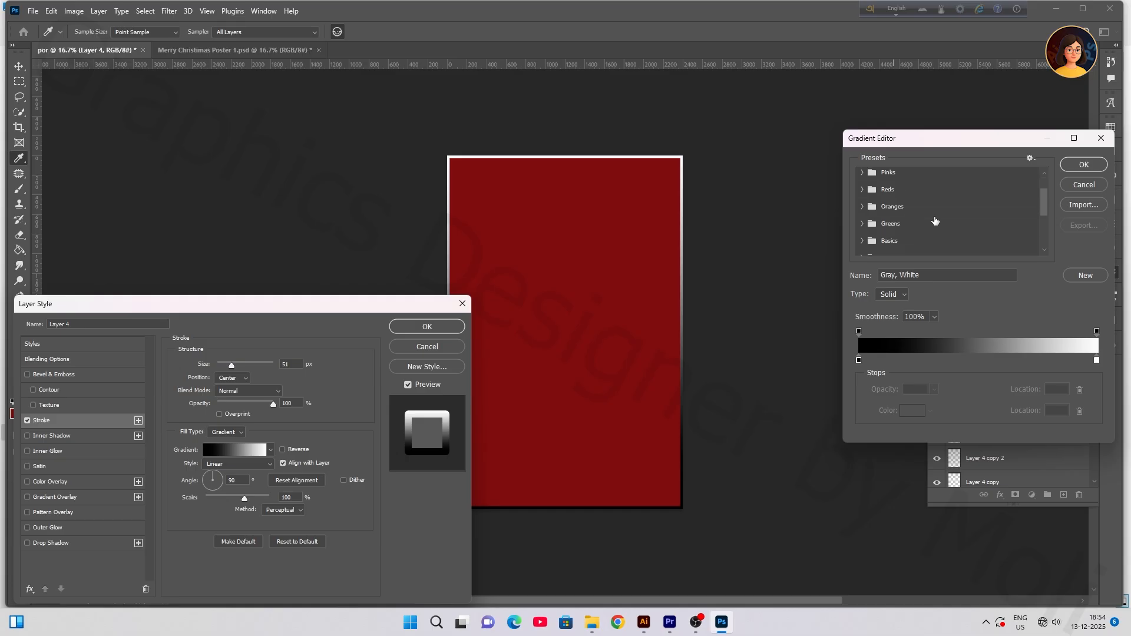
{"action": "scroll", "coordinate": [932, 223], "scroll_direction": "down", "scroll_amount": 2}
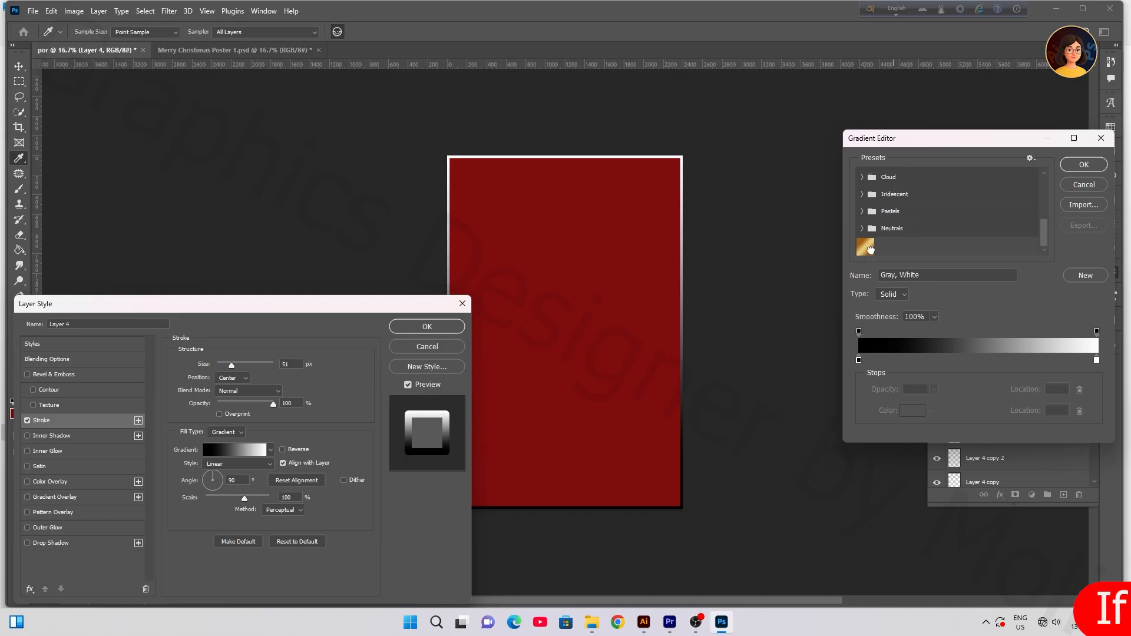
{"action": "left_click", "coordinate": [871, 250]}
{"action": "left_click", "coordinate": [1081, 166]}
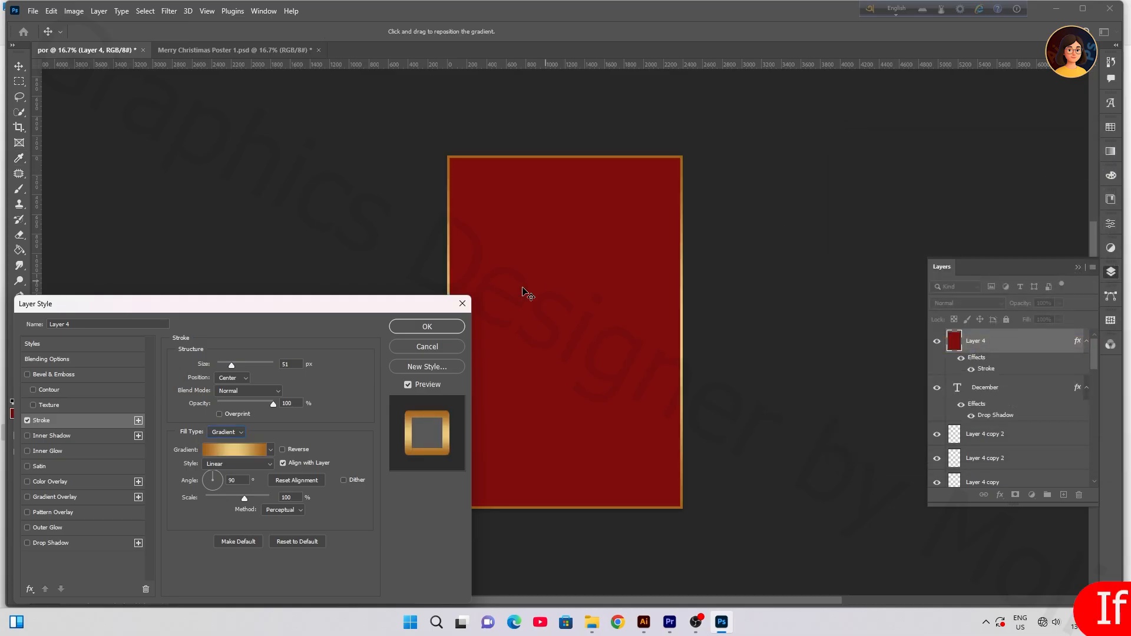
{"action": "left_click", "coordinate": [443, 330]}
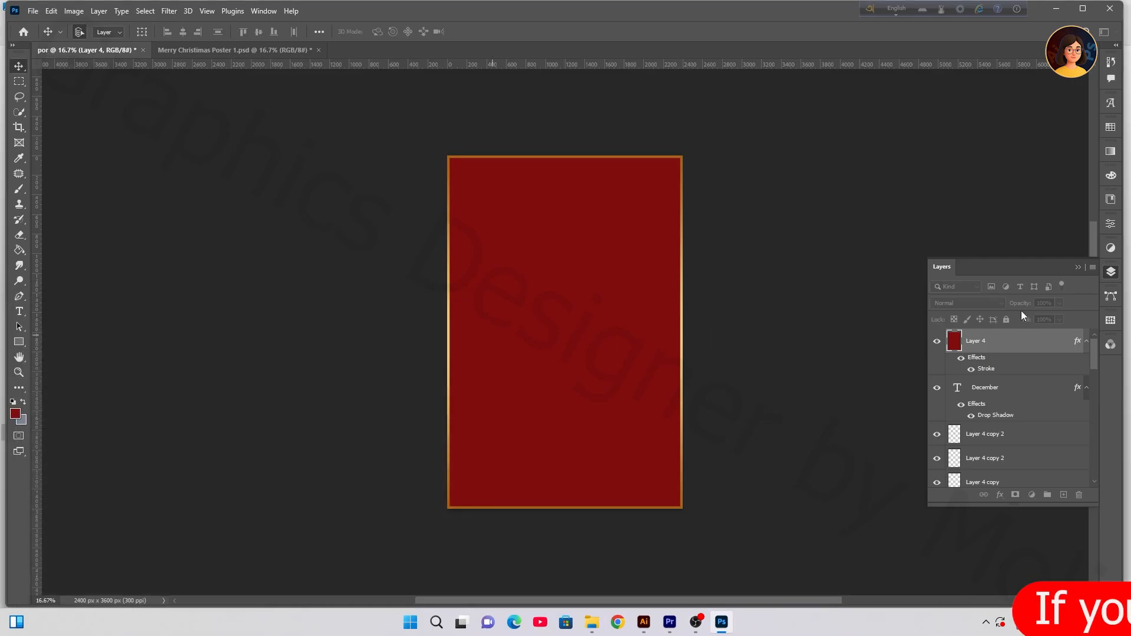
Step: Lower Layer 4's fill until only its gold border covers the artwork, and lock all properties of the layer
{"action": "left_click", "coordinate": [1059, 320]}
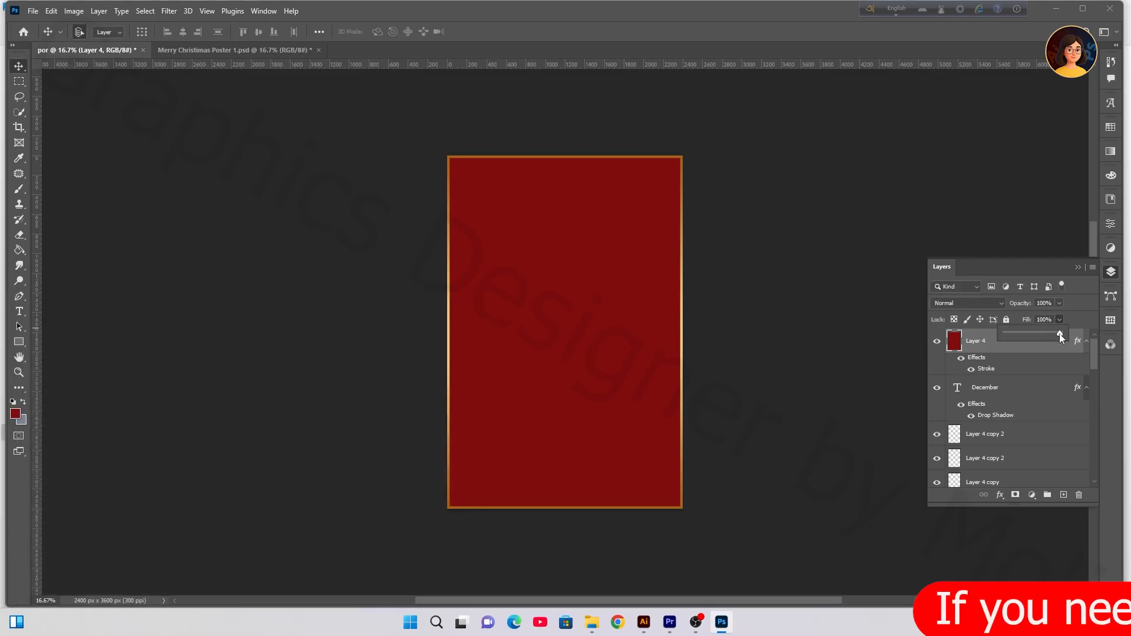
{"action": "left_click", "coordinate": [1021, 347]}
{"action": "left_click", "coordinate": [1005, 320]}
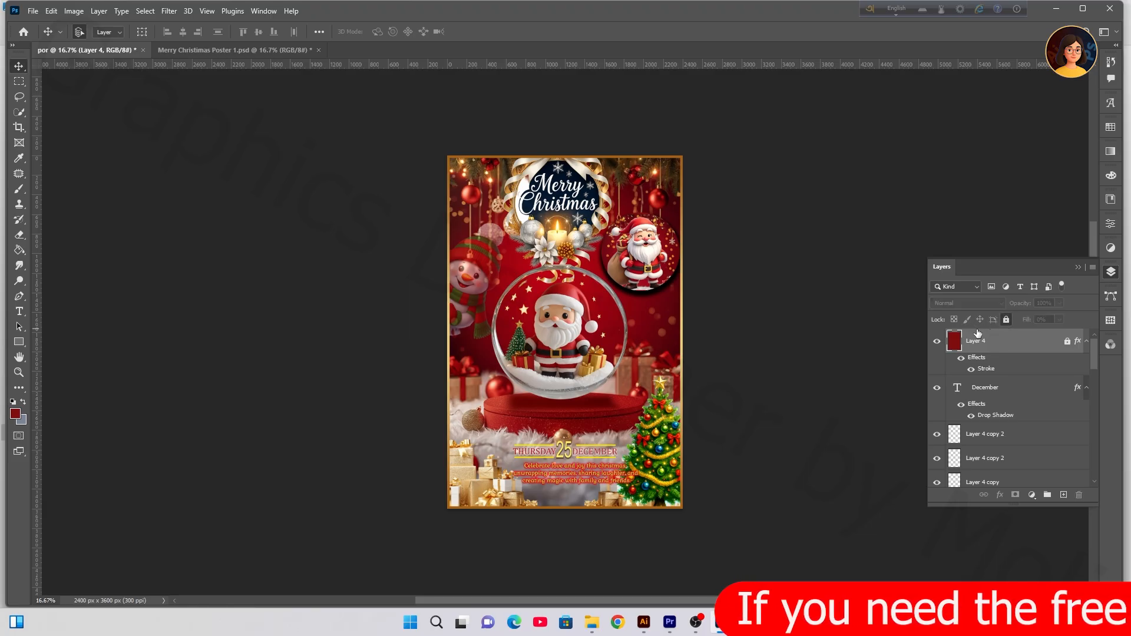
Step: Apply a Motion Blur with an angle of 0 to the shadow layer on the red podium below the globe
{"action": "scroll", "coordinate": [630, 356], "scroll_direction": "down", "scroll_amount": 1}
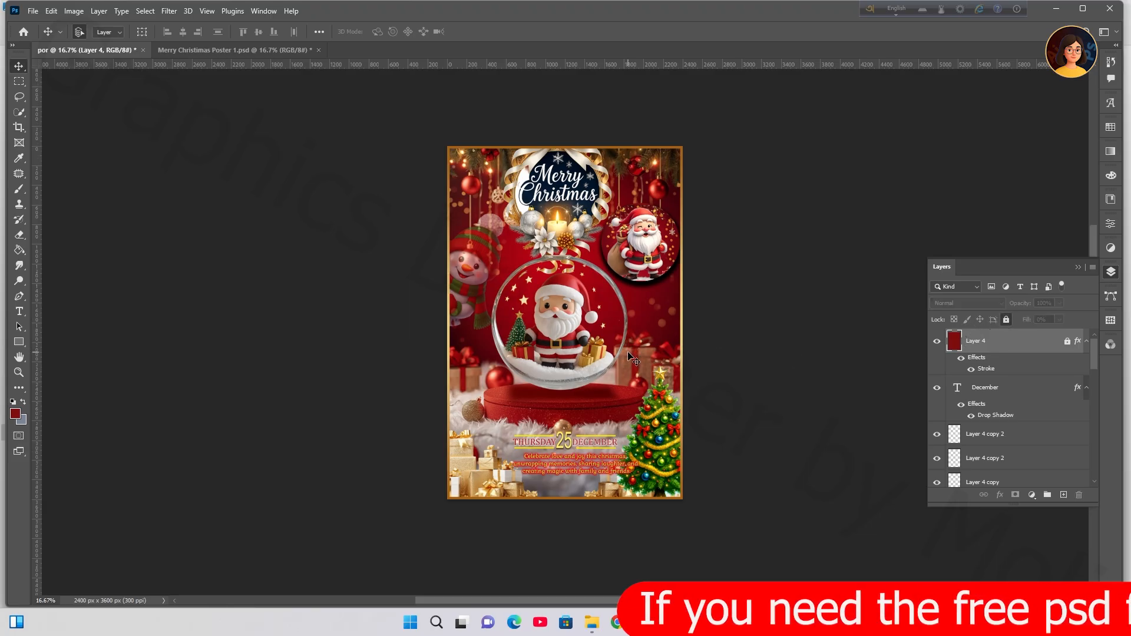
{"action": "left_click", "coordinate": [598, 400]}
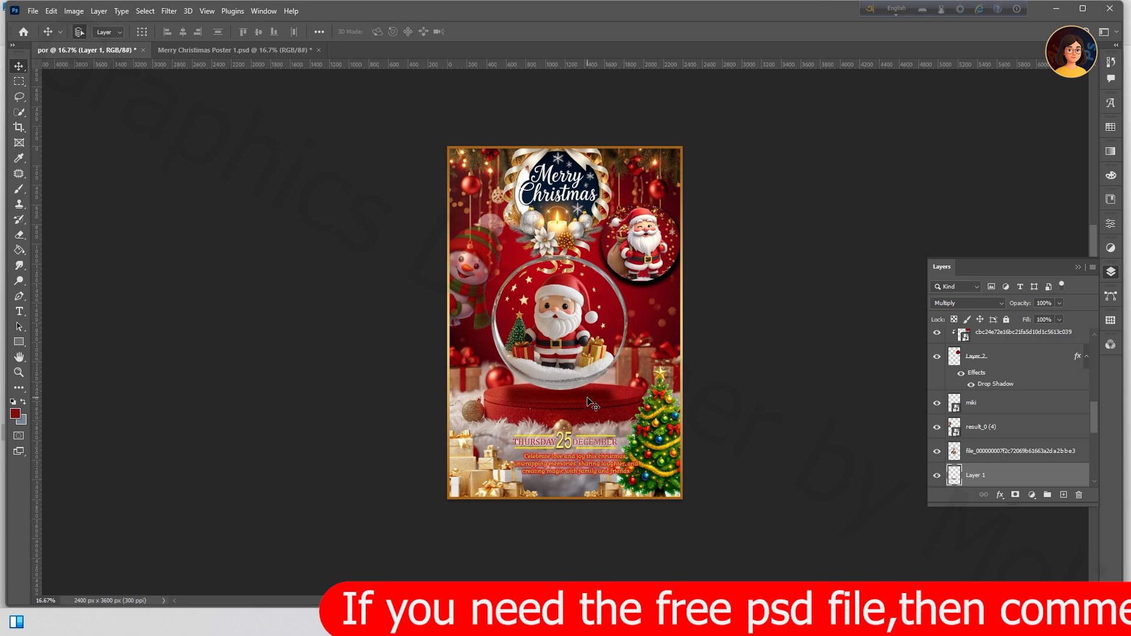
{"action": "key", "text": "ctrl"}
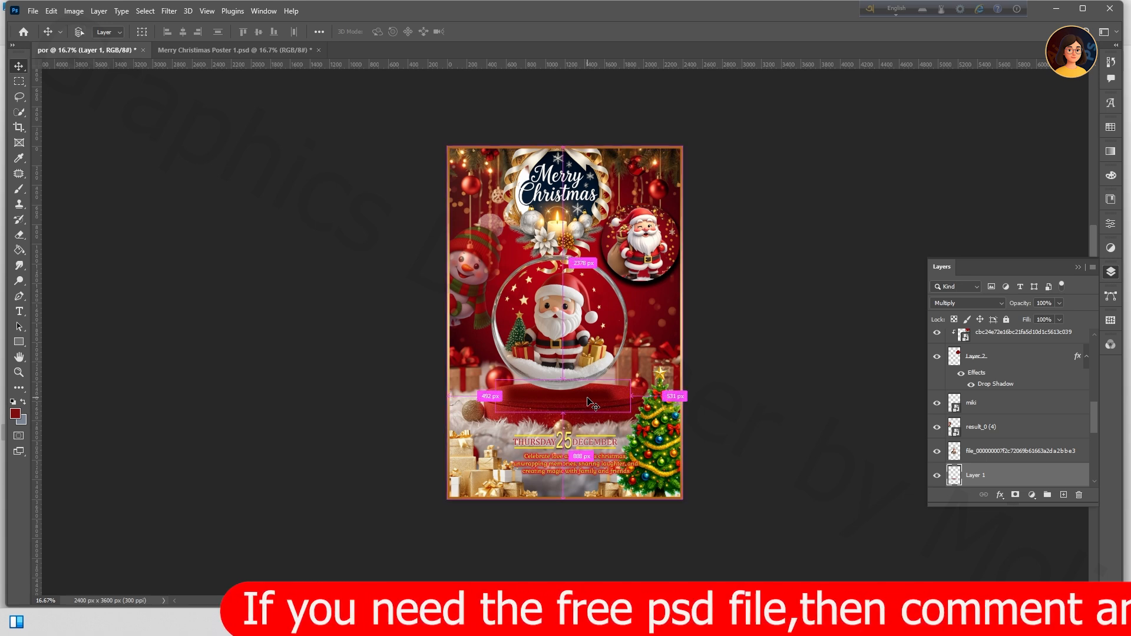
{"action": "left_click", "coordinate": [165, 12]}
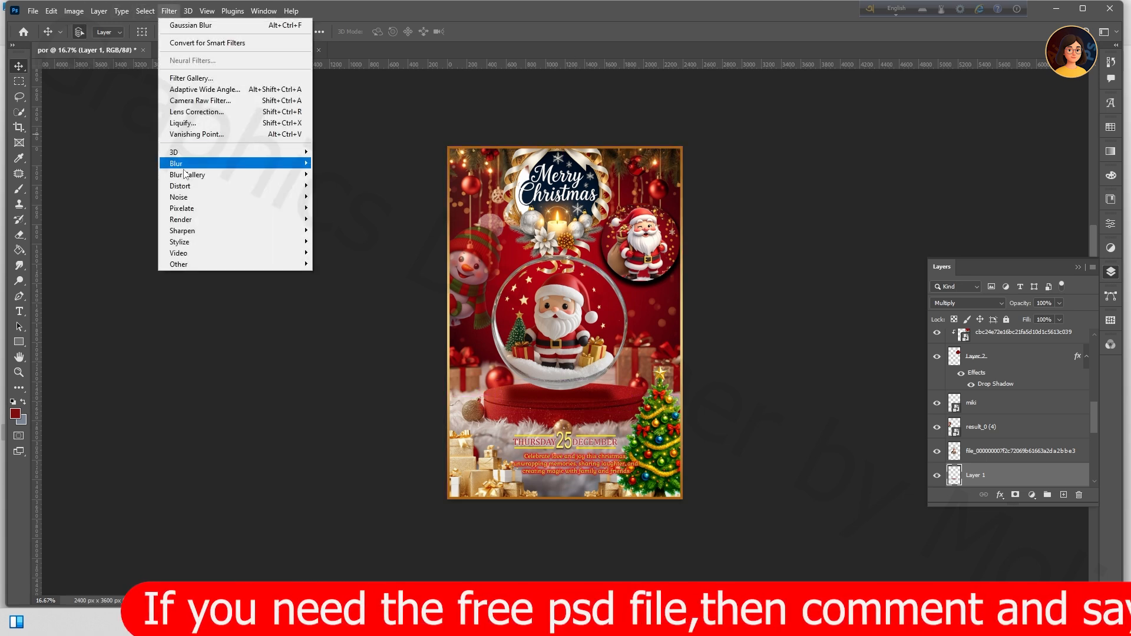
{"action": "mouse_move", "coordinate": [236, 164]}
{"action": "left_click", "coordinate": [339, 230]}
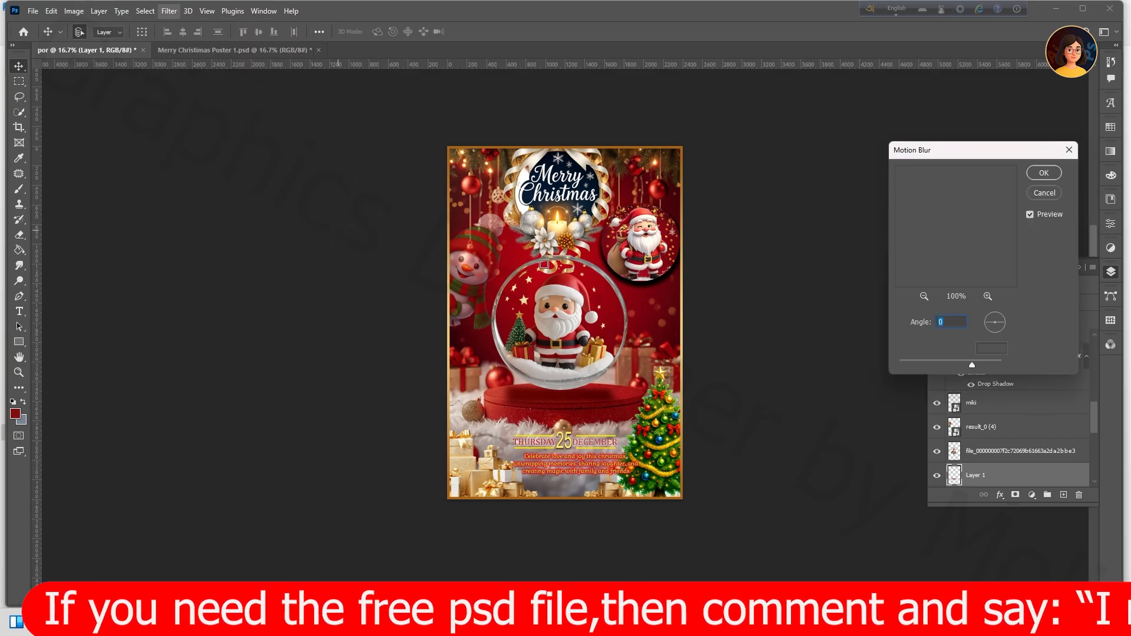
{"action": "left_click", "coordinate": [1043, 173]}
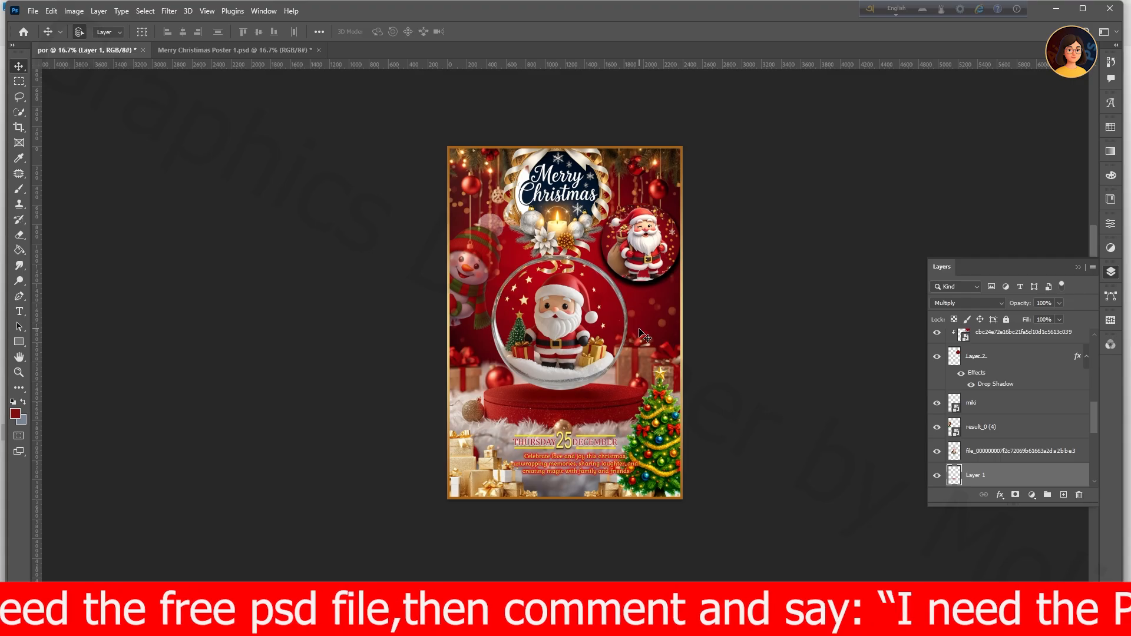
Step: Select all layers of the THURSDAY 25 DECEMBER date block and nudge them up and slightly left, away from the greeting text
{"action": "scroll", "coordinate": [589, 480], "scroll_direction": "up", "scroll_amount": 3}
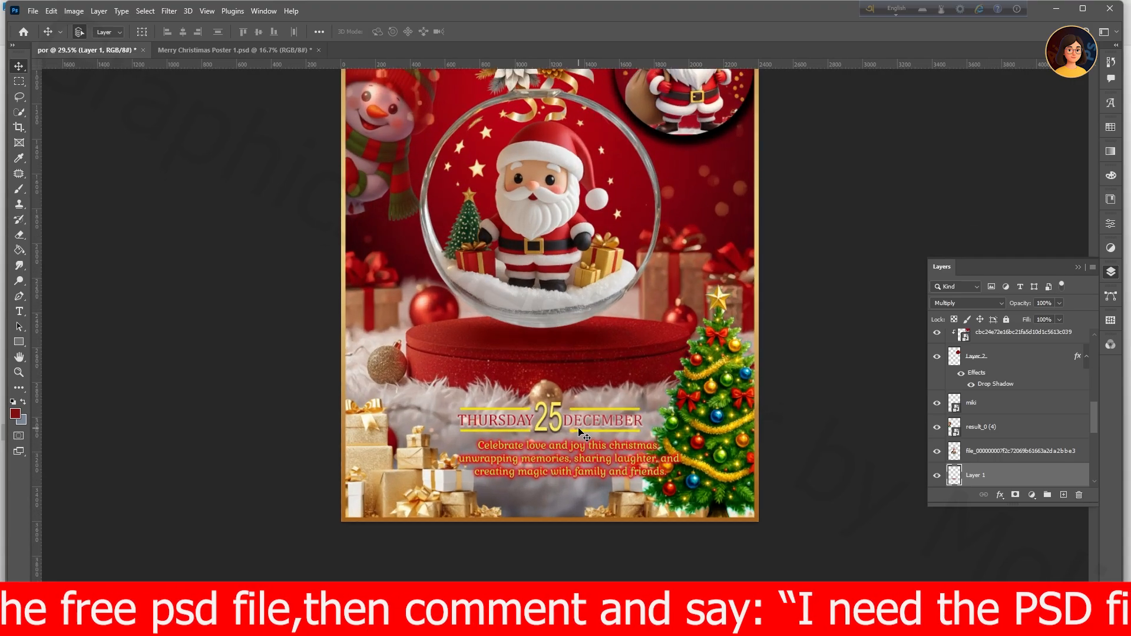
{"action": "left_click", "coordinate": [558, 419]}
{"action": "left_click", "coordinate": [585, 411], "text": "shift"}
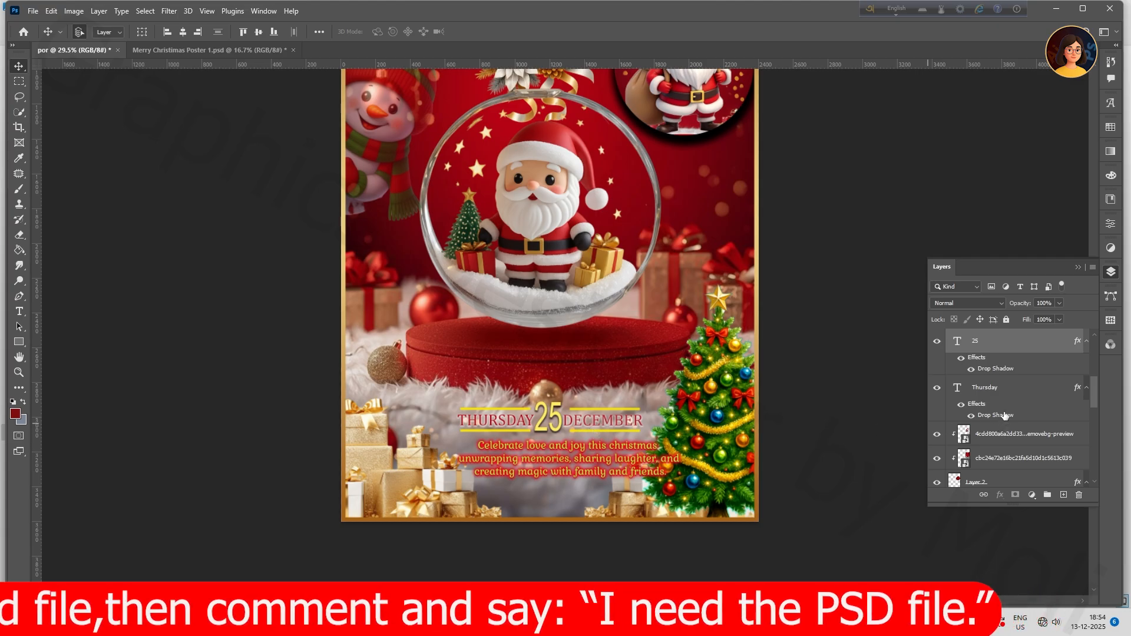
{"action": "scroll", "coordinate": [1005, 416], "scroll_direction": "up", "scroll_amount": 3}
{"action": "left_click", "coordinate": [997, 434]}
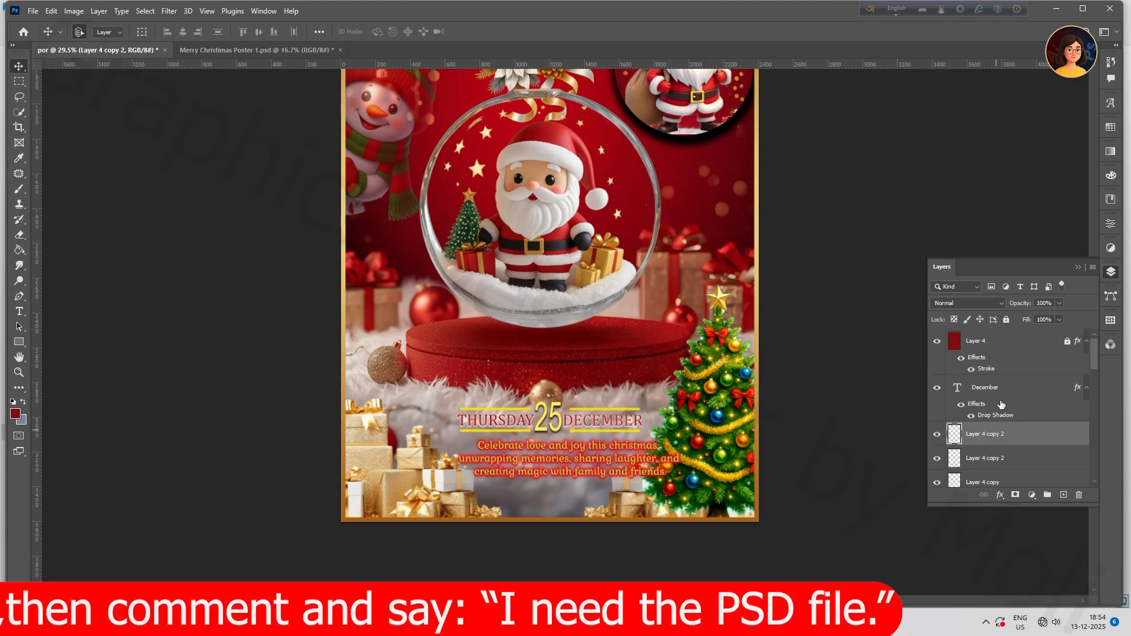
{"action": "left_click", "coordinate": [995, 395]}
{"action": "scroll", "coordinate": [989, 404], "scroll_direction": "down", "scroll_amount": 5}
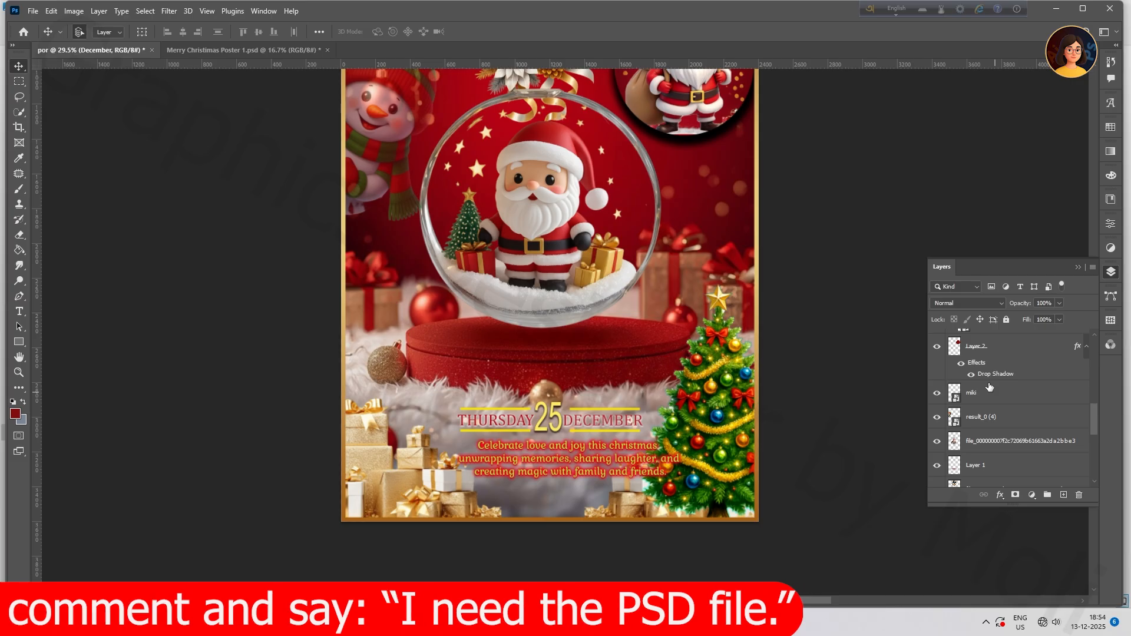
{"action": "left_click", "coordinate": [994, 350]}
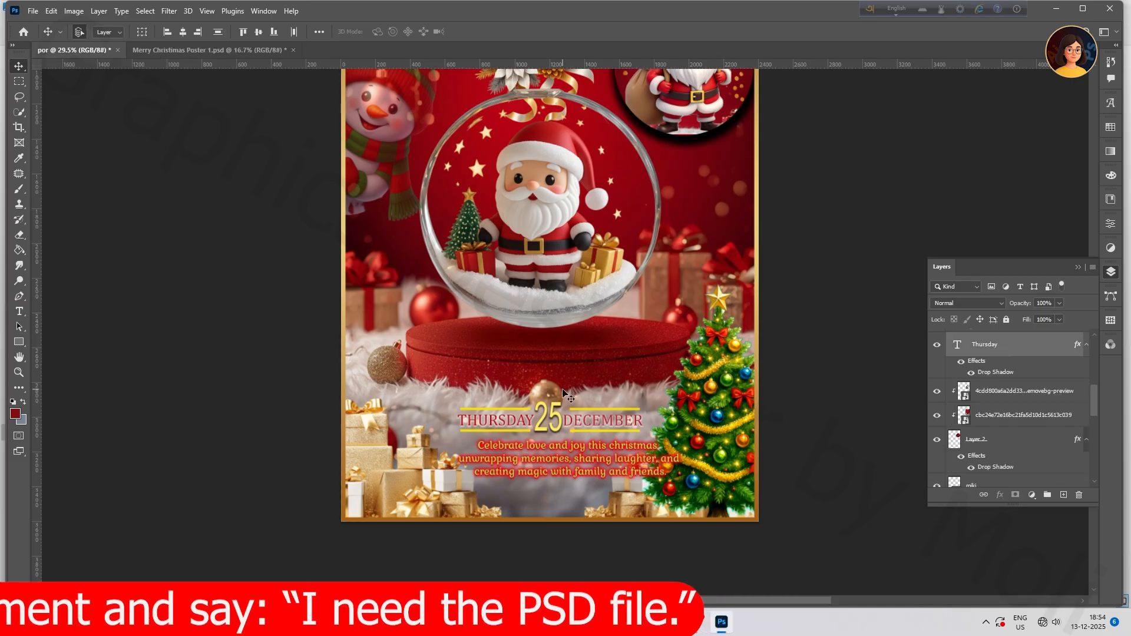
{"action": "key", "text": "Up"}
{"action": "key", "text": "Up"}
{"action": "key", "text": "Up"}
{"action": "key", "text": "Up"}
{"action": "key", "text": "Up"}
{"action": "key", "text": "Up"}
{"action": "key", "text": "Up"}
{"action": "key", "text": "Up"}
{"action": "key", "text": "Up"}
{"action": "key", "text": "Up"}
{"action": "key", "text": "Up"}
{"action": "key", "text": "Up"}
{"action": "key", "text": "Up"}
{"action": "key", "text": "Up"}
{"action": "key", "text": "Up"}
{"action": "key", "text": "Up"}
{"action": "key", "text": "Up"}
{"action": "key", "text": "Up"}
{"action": "key", "text": "Up"}
{"action": "key", "text": "Up"}
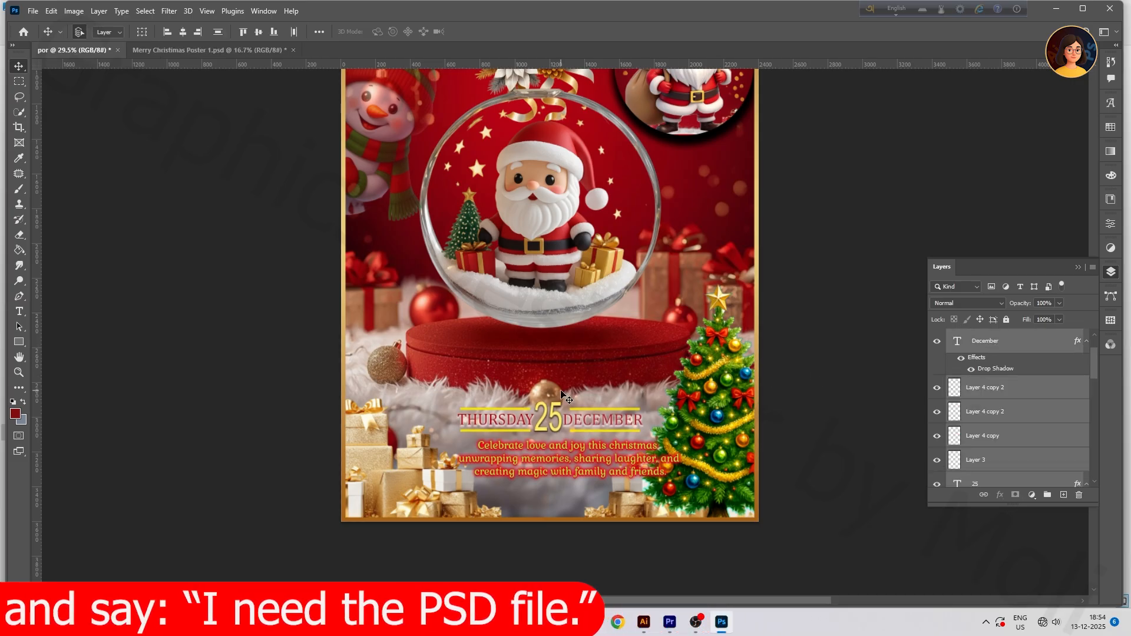
{"action": "key", "text": "Up"}
{"action": "key", "text": "Up"}
{"action": "key", "text": "Up"}
{"action": "key", "text": "Up"}
{"action": "key", "text": "Up"}
{"action": "key", "text": "Up"}
{"action": "key", "text": "Up"}
{"action": "key", "text": "Up"}
{"action": "key", "text": "Up"}
{"action": "key", "text": "Up"}
{"action": "key", "text": "Up"}
{"action": "key", "text": "Up"}
{"action": "key", "text": "Up"}
{"action": "key", "text": "Up"}
{"action": "key", "text": "Up"}
{"action": "key", "text": "Up"}
{"action": "key", "text": "Up"}
{"action": "key", "text": "Up"}
{"action": "key", "text": "Up"}
{"action": "key", "text": "Up"}
{"action": "key", "text": "Left"}
{"action": "key", "text": "Left"}
{"action": "key", "text": "Left"}
{"action": "key", "text": "Left"}
{"action": "key", "text": "Left"}
{"action": "key", "text": "Left"}
{"action": "key", "text": "Left"}
{"action": "key", "text": "Left"}
{"action": "key", "text": "Left"}
{"action": "key", "text": "Left"}
{"action": "key", "text": "Left"}
{"action": "key", "text": "Left"}
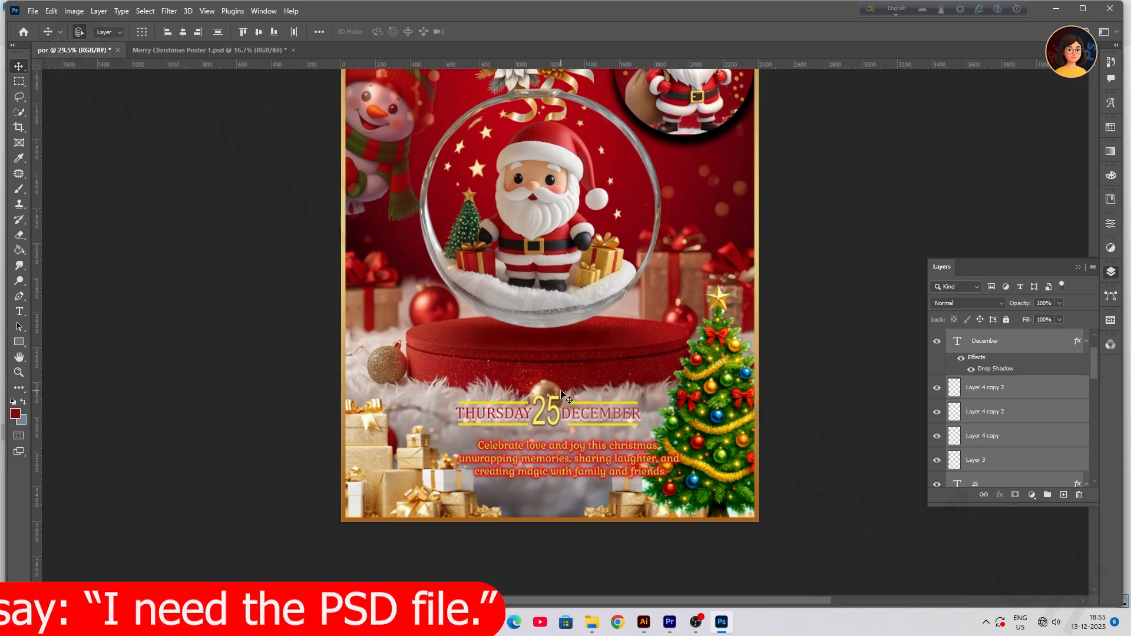
{"action": "key", "text": "Up"}
{"action": "key", "text": "Up"}
{"action": "key", "text": "Up"}
{"action": "key", "text": "Up"}
{"action": "key", "text": "Up"}
{"action": "key", "text": "Up"}
{"action": "key", "text": "Up"}
{"action": "key", "text": "Up"}
{"action": "key", "text": "Up"}
{"action": "key", "text": "Up"}
{"action": "key", "text": "Up"}
{"action": "key", "text": "Up"}
Step: Move the miki greeting text left, clear of the tree, and shift the copied gift boxes beside the tree slightly left
{"action": "left_click", "coordinate": [643, 435]}
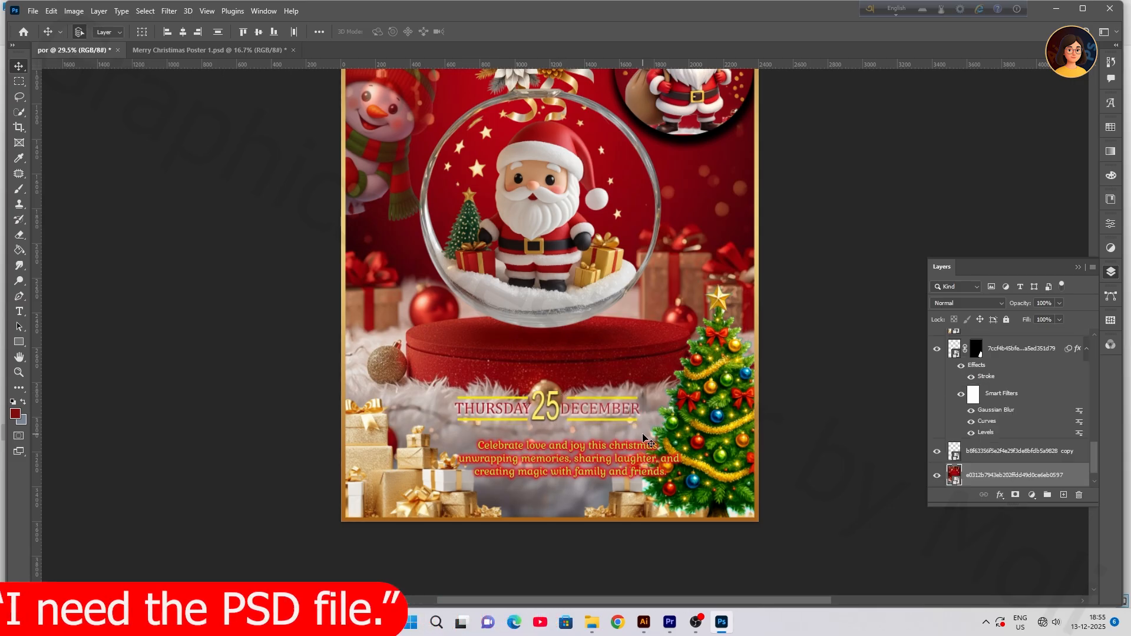
{"action": "left_click_drag", "start_coordinate": [638, 464], "coordinate": [615, 465]}
{"action": "left_click_drag", "start_coordinate": [632, 504], "coordinate": [630, 507]}
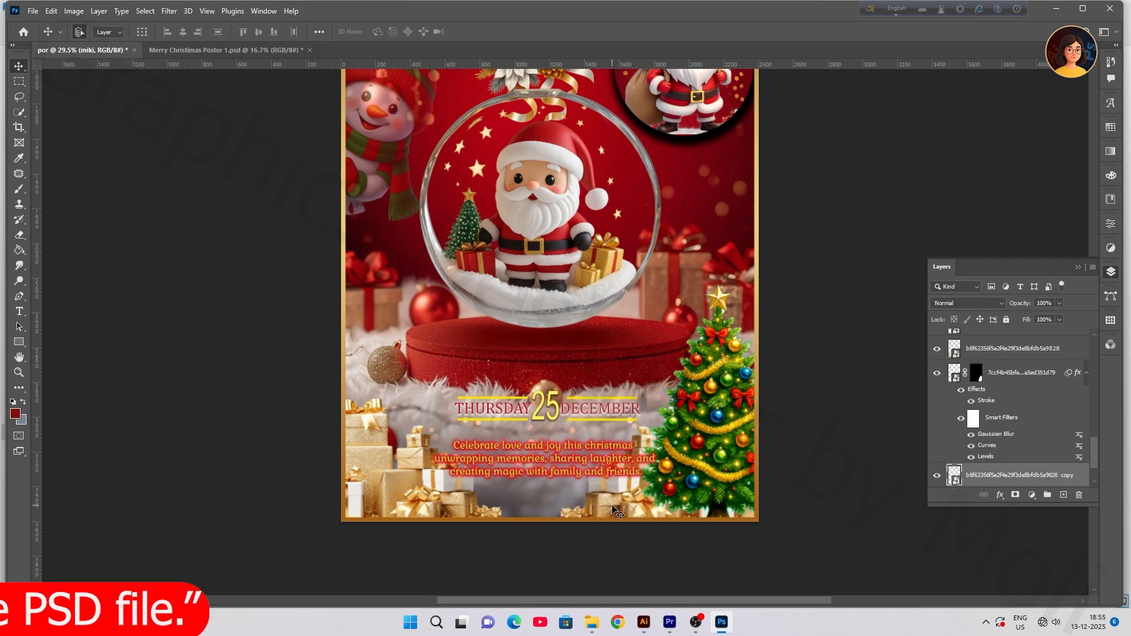
Step: Bring the light layer from Merry Christmas Poster 1.psd into the poster and move it to the top of the layer stack
{"action": "scroll", "coordinate": [631, 452], "scroll_direction": "up", "scroll_amount": 2}
{"action": "scroll", "coordinate": [631, 454], "scroll_direction": "up", "scroll_amount": 5}
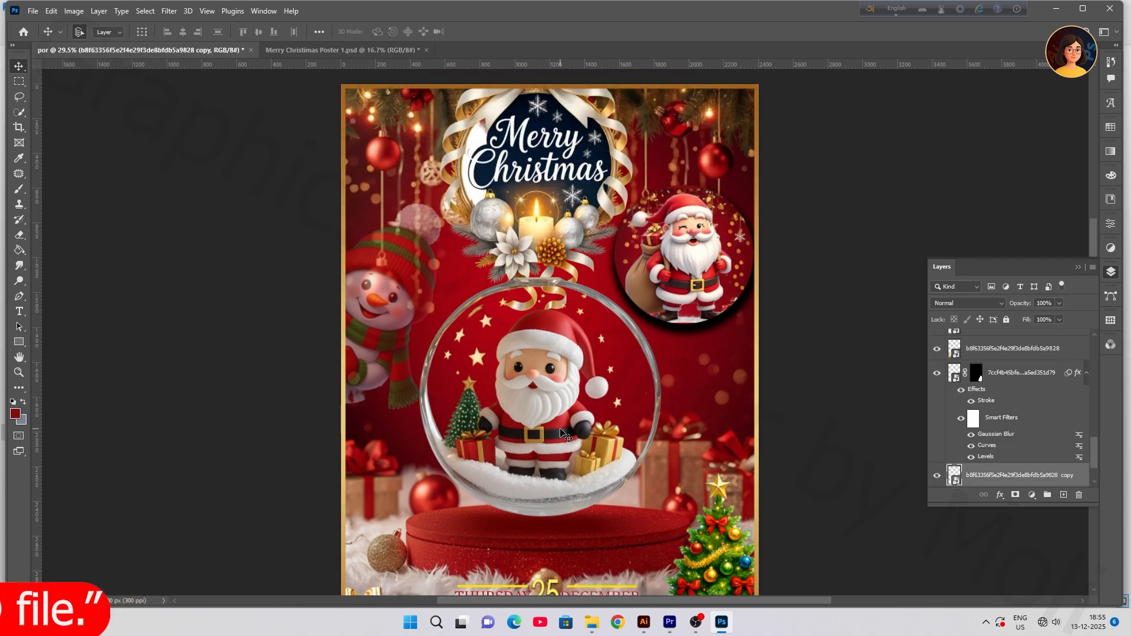
{"action": "scroll", "coordinate": [565, 434], "scroll_direction": "down", "scroll_amount": 3}
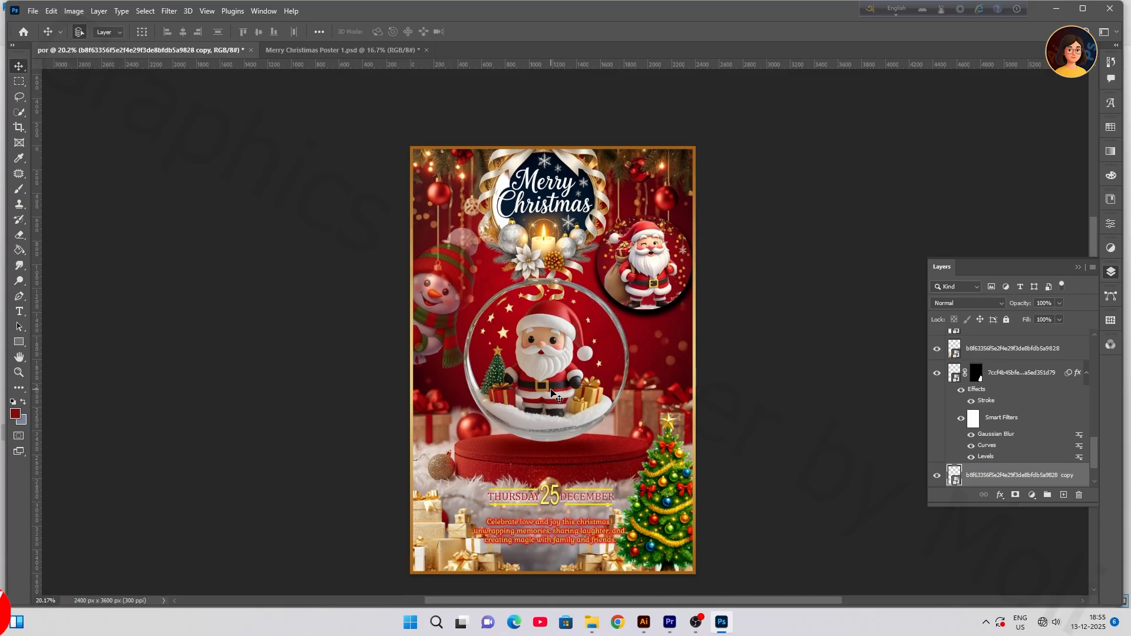
{"action": "left_click", "coordinate": [553, 394]}
{"action": "scroll", "coordinate": [1029, 399], "scroll_direction": "up", "scroll_amount": 2}
{"action": "left_click_drag", "start_coordinate": [1029, 399], "coordinate": [1028, 340]}
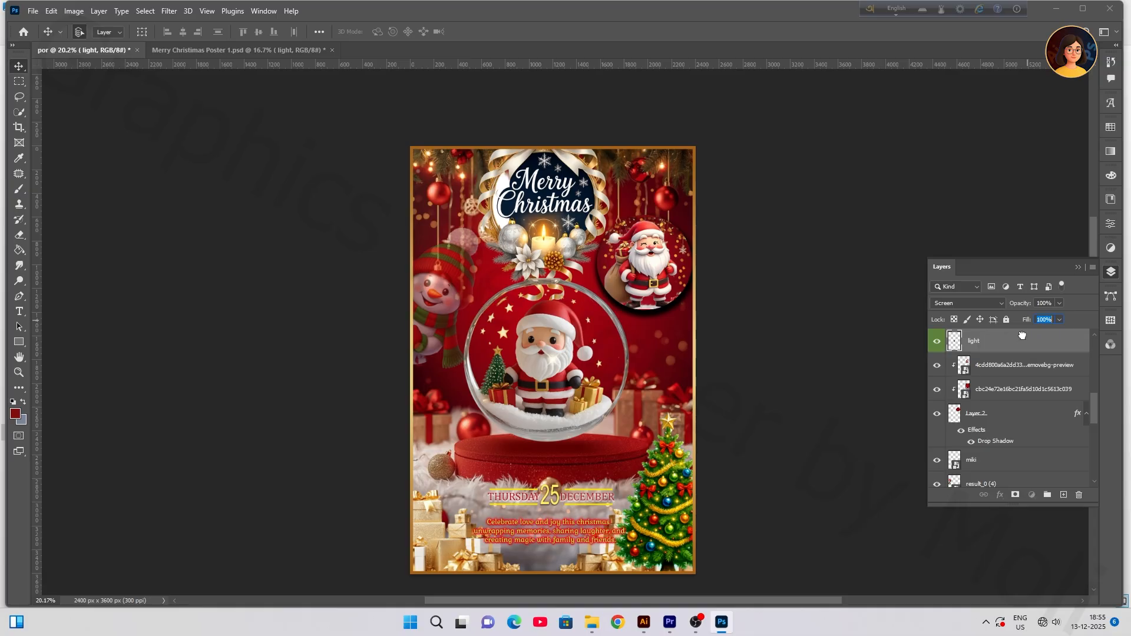
{"action": "left_click_drag", "start_coordinate": [1096, 413], "coordinate": [1096, 393]}
{"action": "left_click_drag", "start_coordinate": [1052, 473], "coordinate": [1011, 337]}
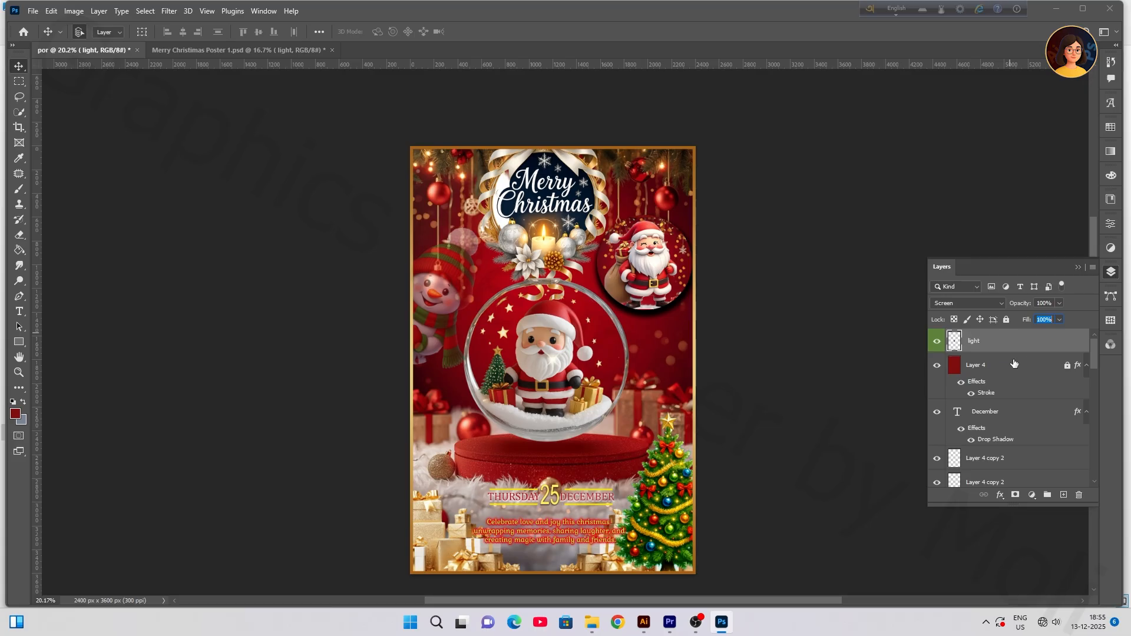
Step: Check the light layer by toggling its visibility and place the glow on the hat of the Santa in the circle
{"action": "left_click", "coordinate": [935, 346]}
{"action": "left_click", "coordinate": [935, 346]}
{"action": "left_click_drag", "start_coordinate": [557, 363], "coordinate": [644, 219]}
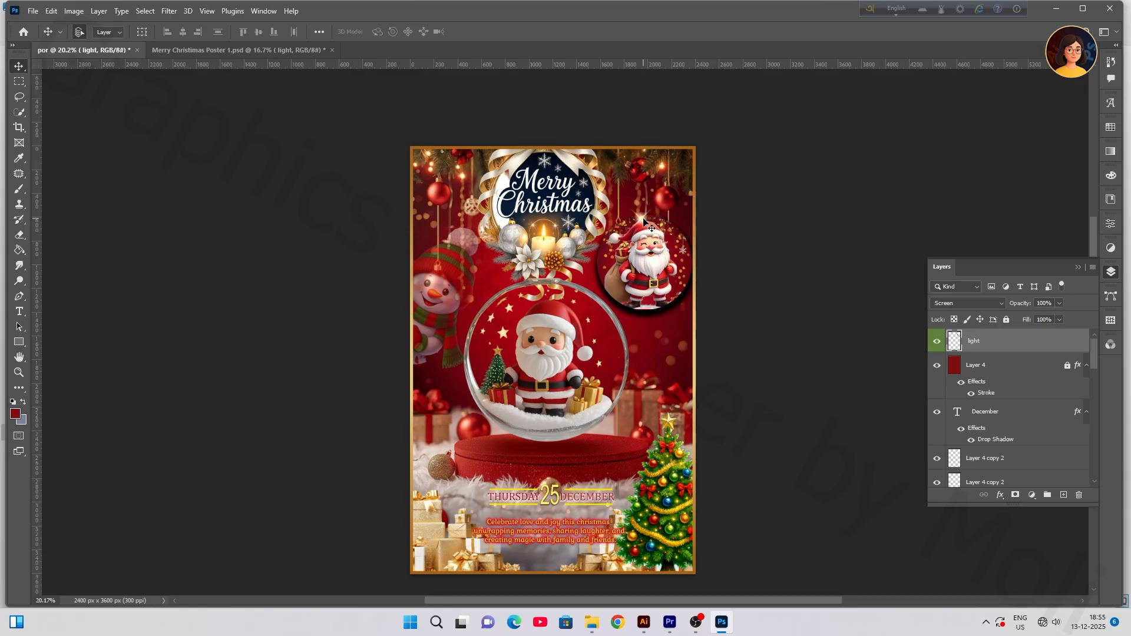
Step: Duplicate the light layer four times and spread the glows over the snowman, the globe Santa's hat and the gift boxes
{"action": "left_click_drag", "start_coordinate": [641, 220], "coordinate": [456, 243]}
{"action": "key", "text": "ctrl+j"}
{"action": "key", "text": "ctrl+j"}
{"action": "left_click_drag", "start_coordinate": [561, 310], "coordinate": [435, 520]}
{"action": "key", "text": "ctrl+j"}
{"action": "key", "text": "ctrl+j"}
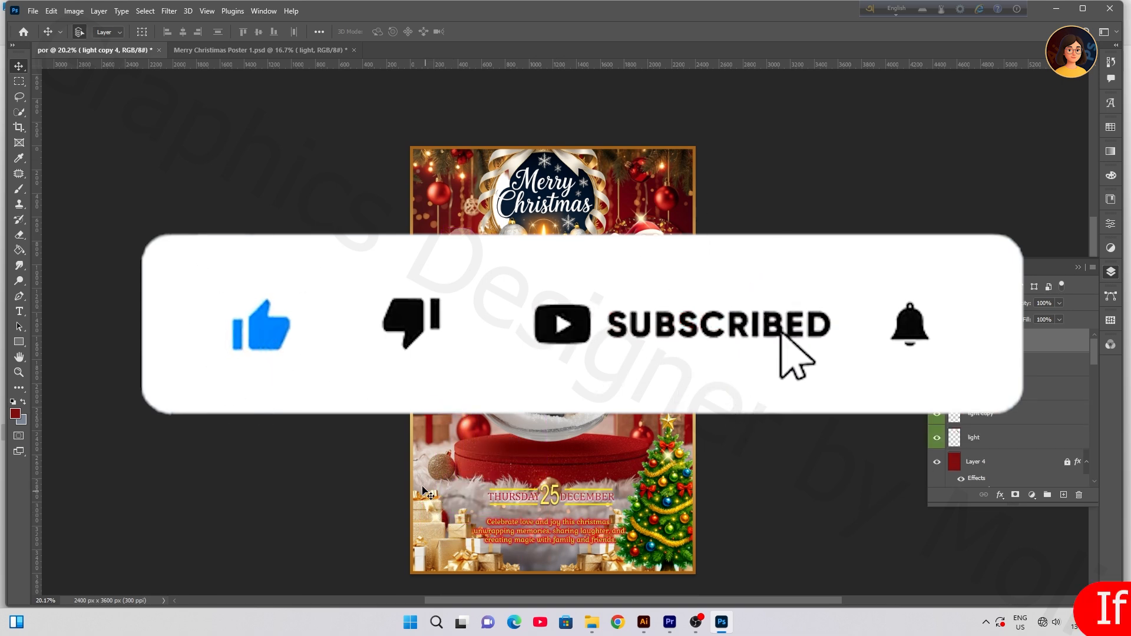
Step: Place the image of Santa carrying a gift sack on the top layer and move it to the poster's left side
{"action": "left_click", "coordinate": [1051, 11]}
{"action": "left_click_drag", "start_coordinate": [454, 118], "coordinate": [451, 431]}
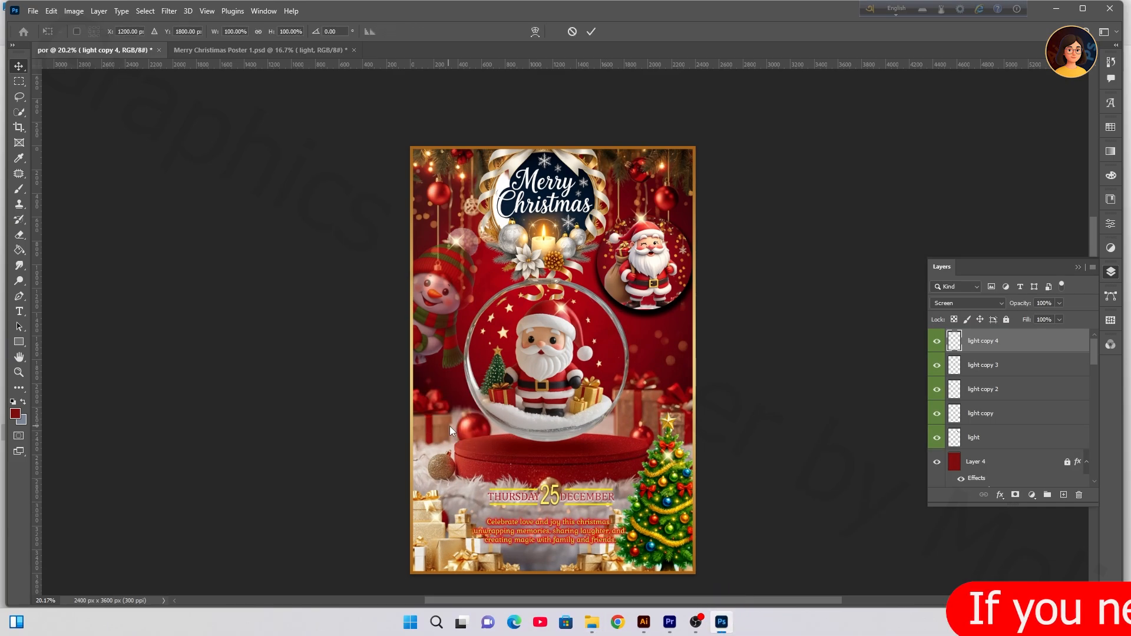
{"action": "left_click", "coordinate": [592, 32]}
{"action": "left_click_drag", "start_coordinate": [554, 352], "coordinate": [492, 389]}
Step: Flip the Santa with the gift sack horizontally
{"action": "left_click", "coordinate": [58, 14]}
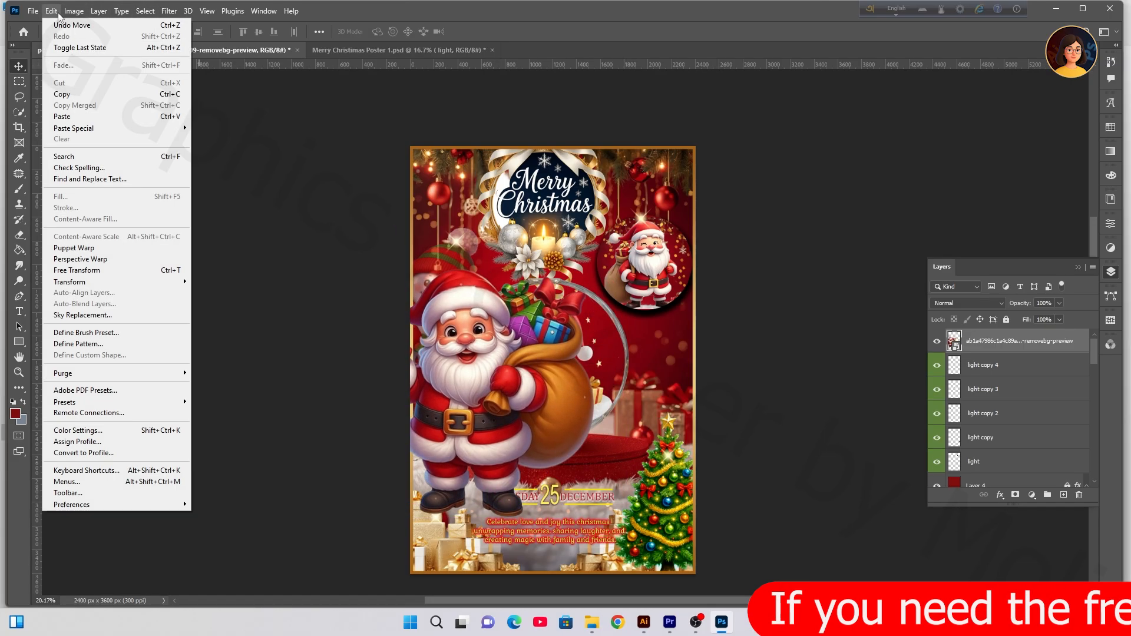
{"action": "mouse_move", "coordinate": [89, 284]}
{"action": "left_click", "coordinate": [224, 498]}
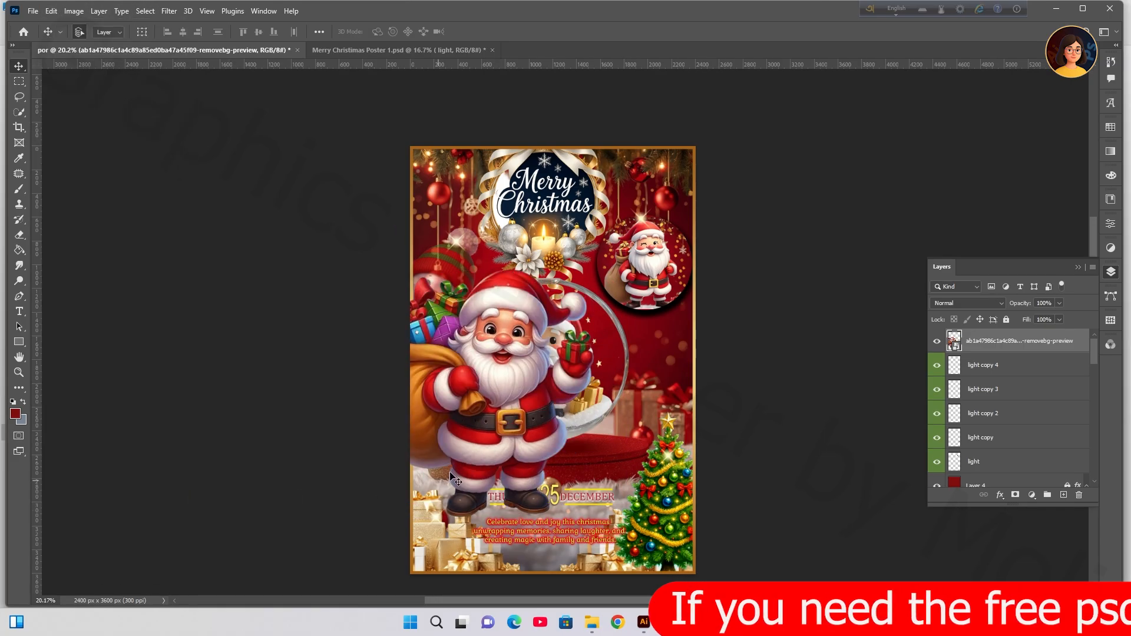
Step: Scale the Santa with the gift sack down to about 65% and move him to the poster's lower-left corner
{"action": "key", "text": "ctrl+t"}
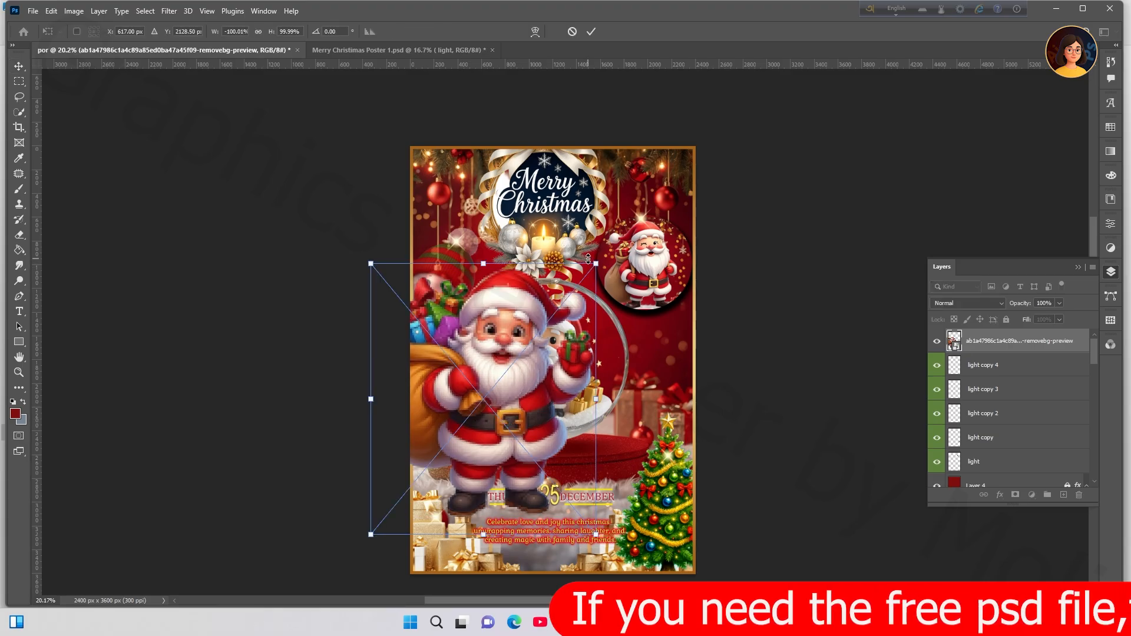
{"action": "left_click_drag", "start_coordinate": [593, 265], "coordinate": [556, 310]}
{"action": "left_click_drag", "start_coordinate": [510, 366], "coordinate": [479, 460]}
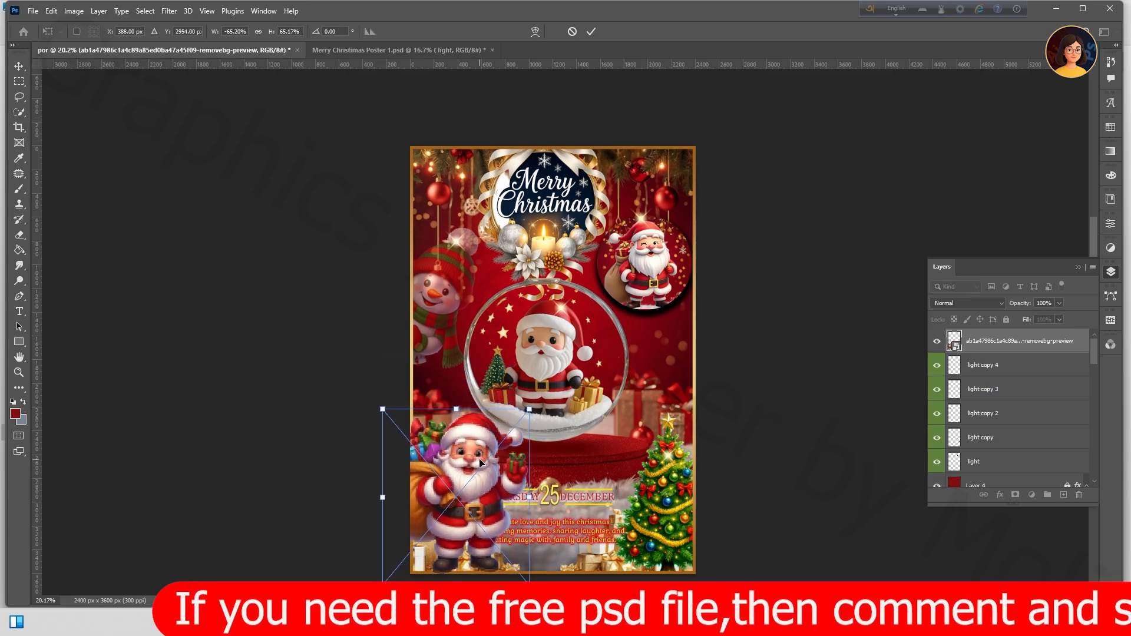
Step: Move the sack-carrying Santa's layer down the stack to directly above the red background image, shifting him slightly up and left
{"action": "left_click_drag", "start_coordinate": [1010, 352], "coordinate": [995, 419]}
{"action": "mouse_move", "coordinate": [462, 494]}
{"action": "left_mouse_down"}
{"action": "mouse_move", "coordinate": [457, 437]}
{"action": "mouse_move", "coordinate": [454, 479]}
{"action": "left_mouse_up"}
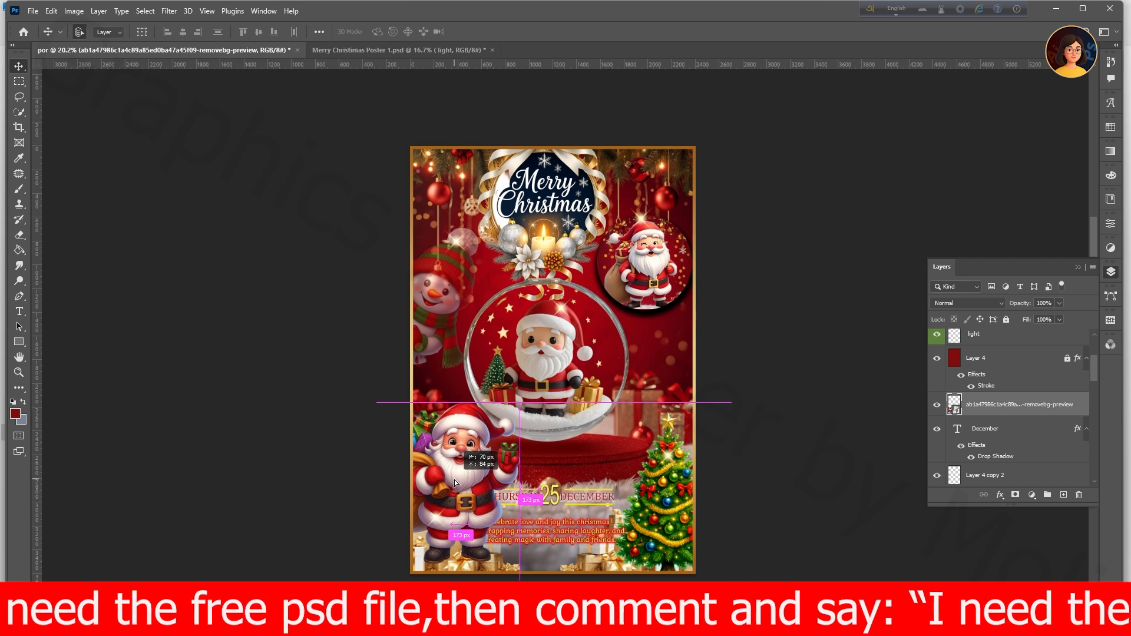
{"action": "left_click_drag", "start_coordinate": [541, 541], "coordinate": [547, 538]}
{"action": "left_click_drag", "start_coordinate": [464, 491], "coordinate": [460, 486]}
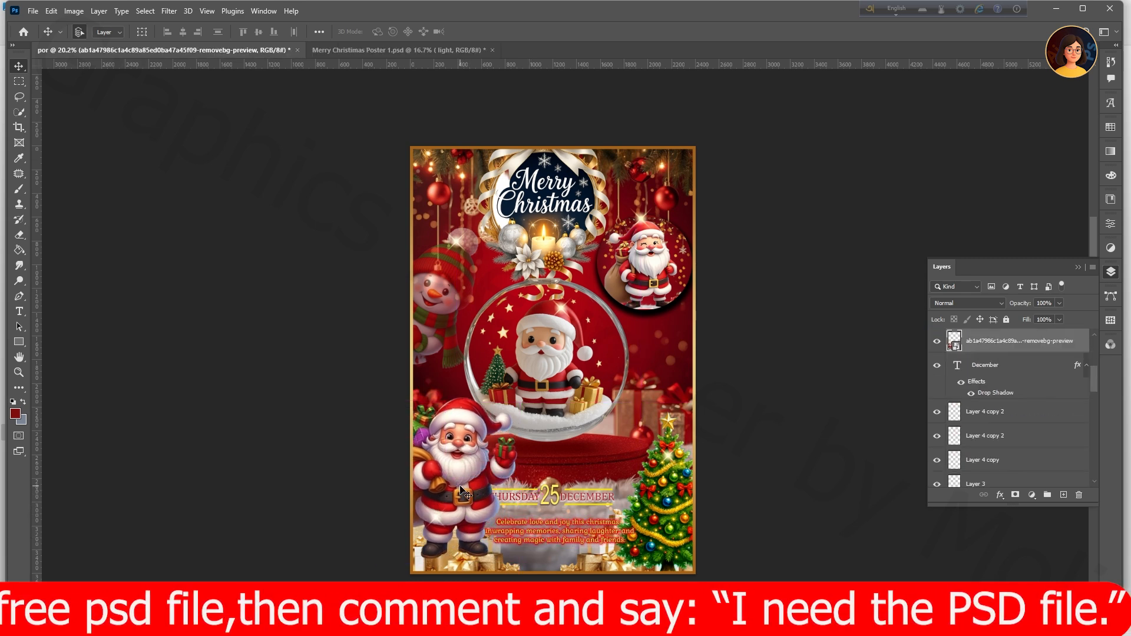
{"action": "left_click_drag", "start_coordinate": [954, 349], "coordinate": [993, 442]}
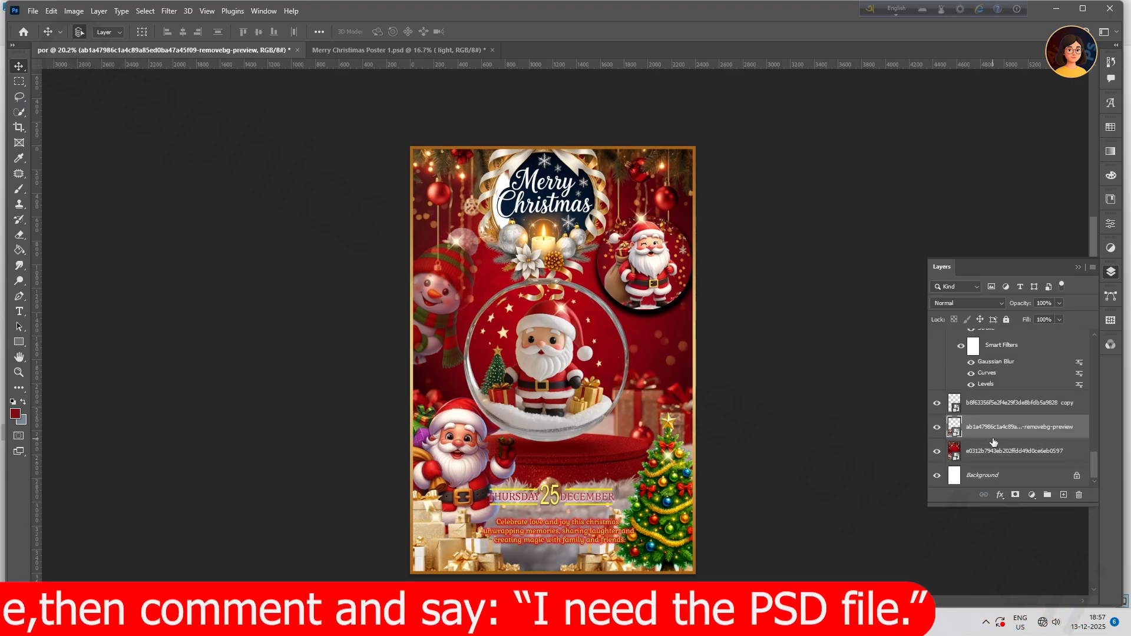
Step: Scale the sack-carrying Santa down further and position him behind the gift boxes, below the snowman at the poster's left edge
{"action": "left_click_drag", "start_coordinate": [458, 478], "coordinate": [458, 436]}
{"action": "key", "text": "ctrl+t"}
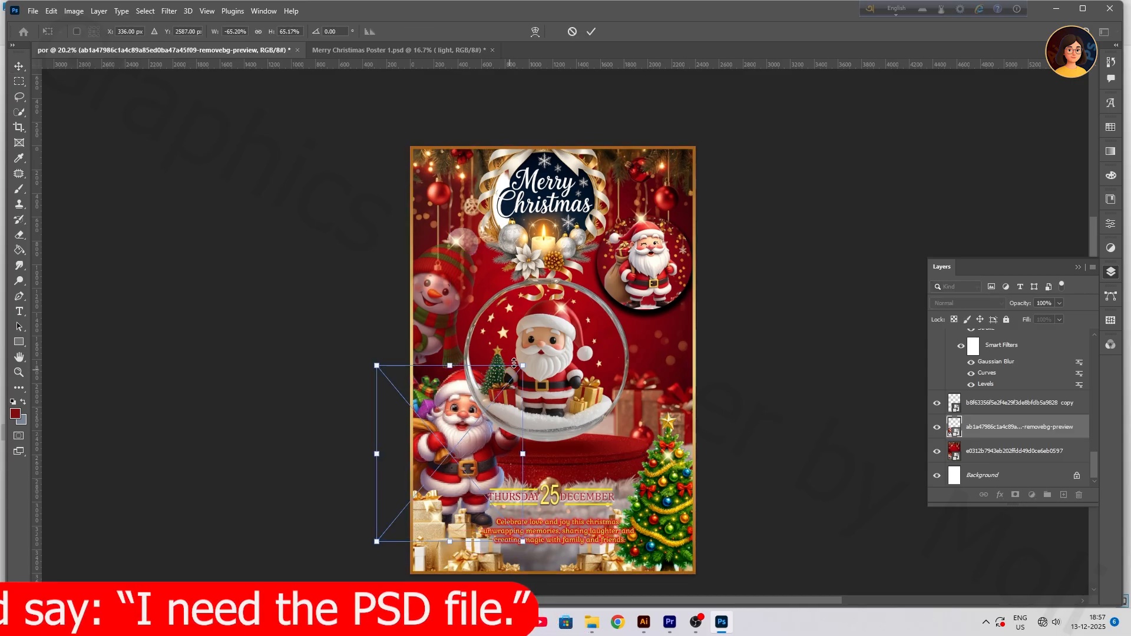
{"action": "left_click_drag", "start_coordinate": [526, 366], "coordinate": [509, 384]}
{"action": "key", "text": "ctrl+z"}
{"action": "left_click_drag", "start_coordinate": [523, 365], "coordinate": [497, 397]}
{"action": "mouse_move", "coordinate": [454, 446]}
{"action": "left_mouse_down"}
{"action": "mouse_move", "coordinate": [464, 427]}
{"action": "mouse_move", "coordinate": [459, 448]}
{"action": "left_mouse_up"}
{"action": "left_click", "coordinate": [590, 31]}
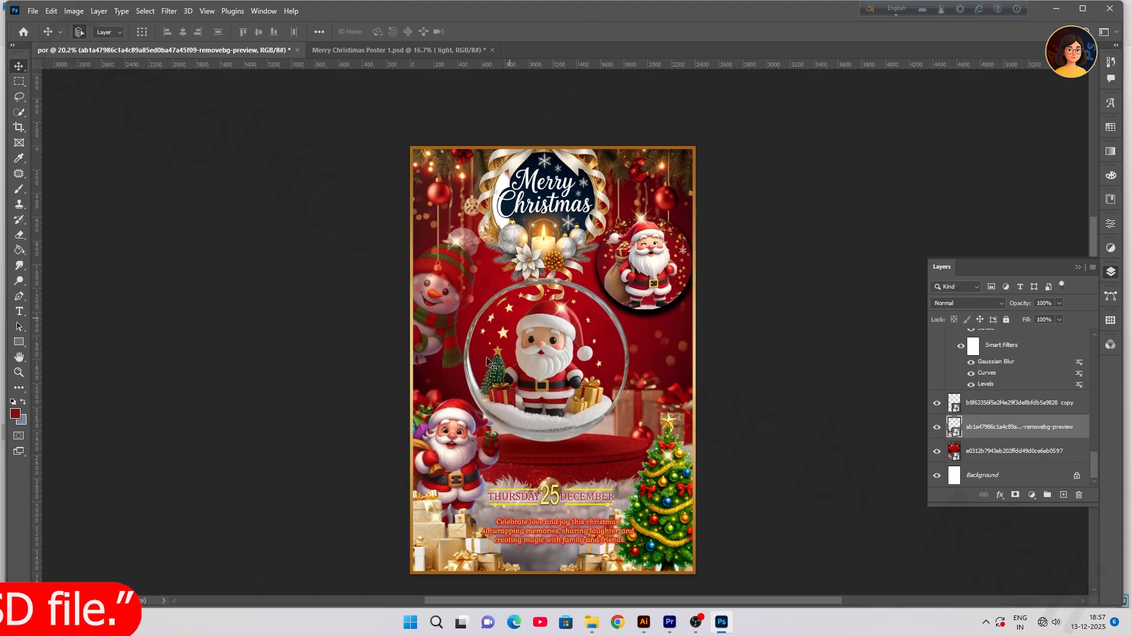
{"action": "scroll", "coordinate": [454, 413], "scroll_direction": "down", "scroll_amount": 1}
{"action": "left_click_drag", "start_coordinate": [452, 450], "coordinate": [455, 443]}
{"action": "scroll", "coordinate": [455, 443], "scroll_direction": "down", "scroll_amount": 2}
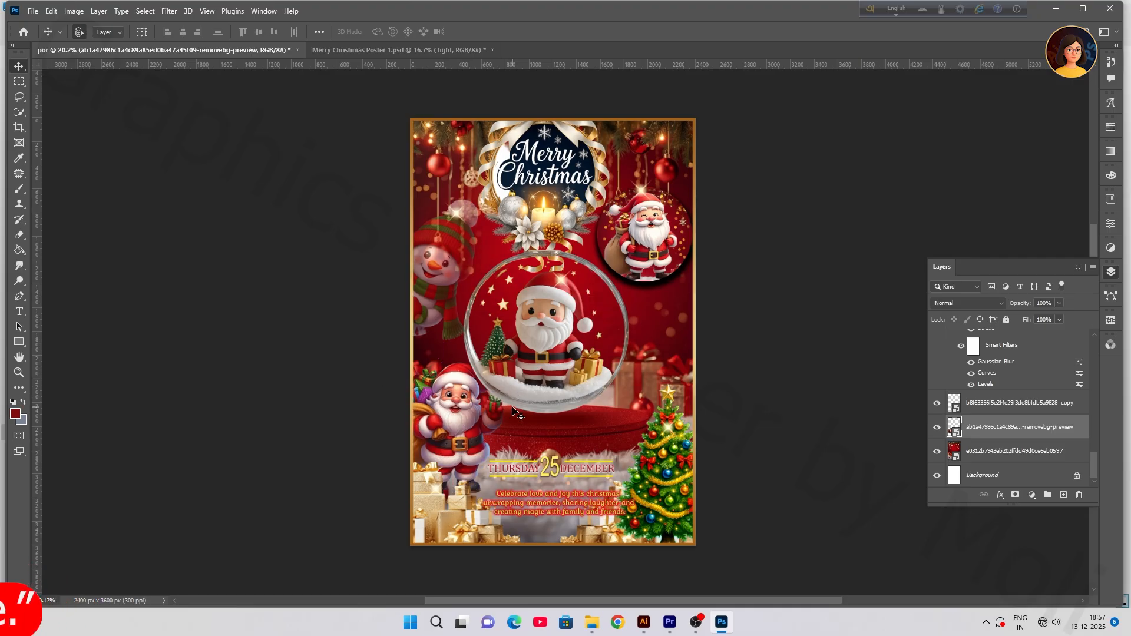